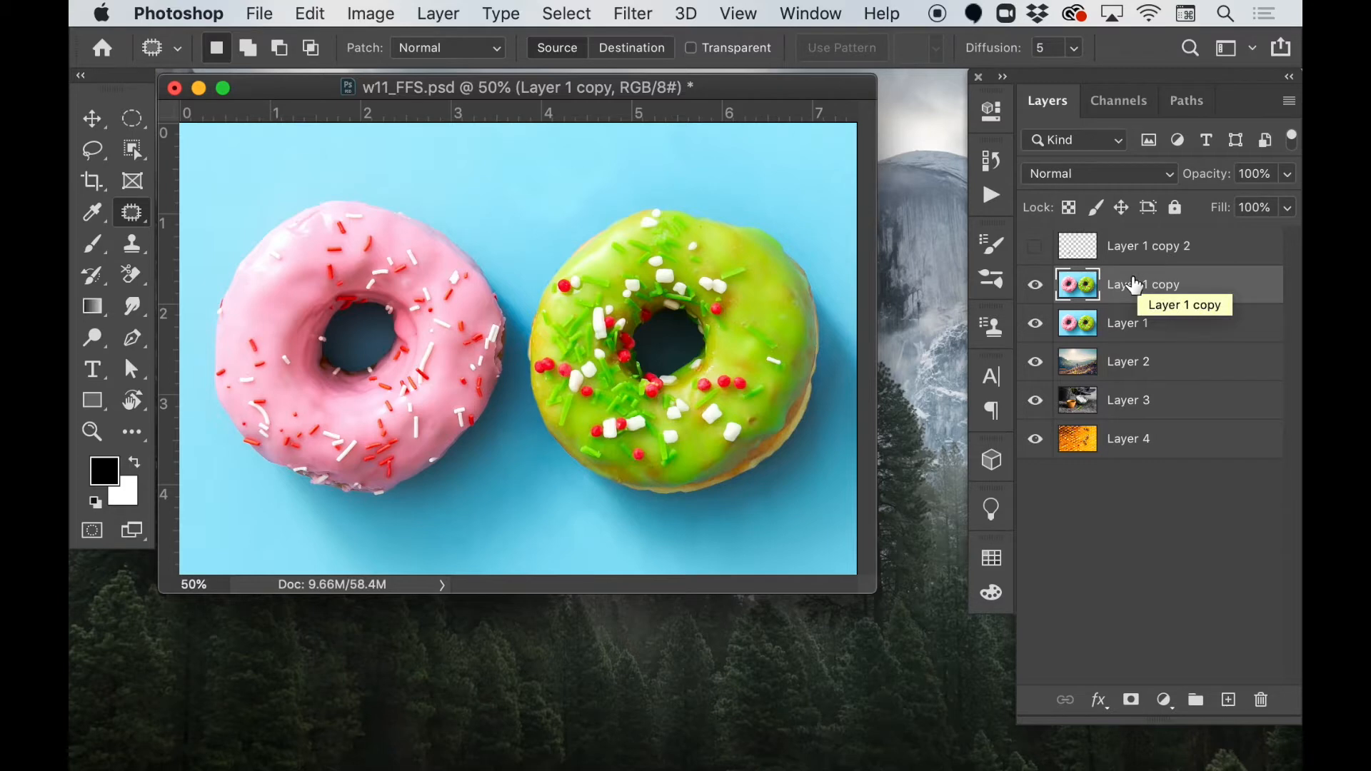
Group Layer 1, Layer 1 copy and Layer 1 copy 2 into a folder named Donuts.
{"action": "key", "text": "super+plus"}
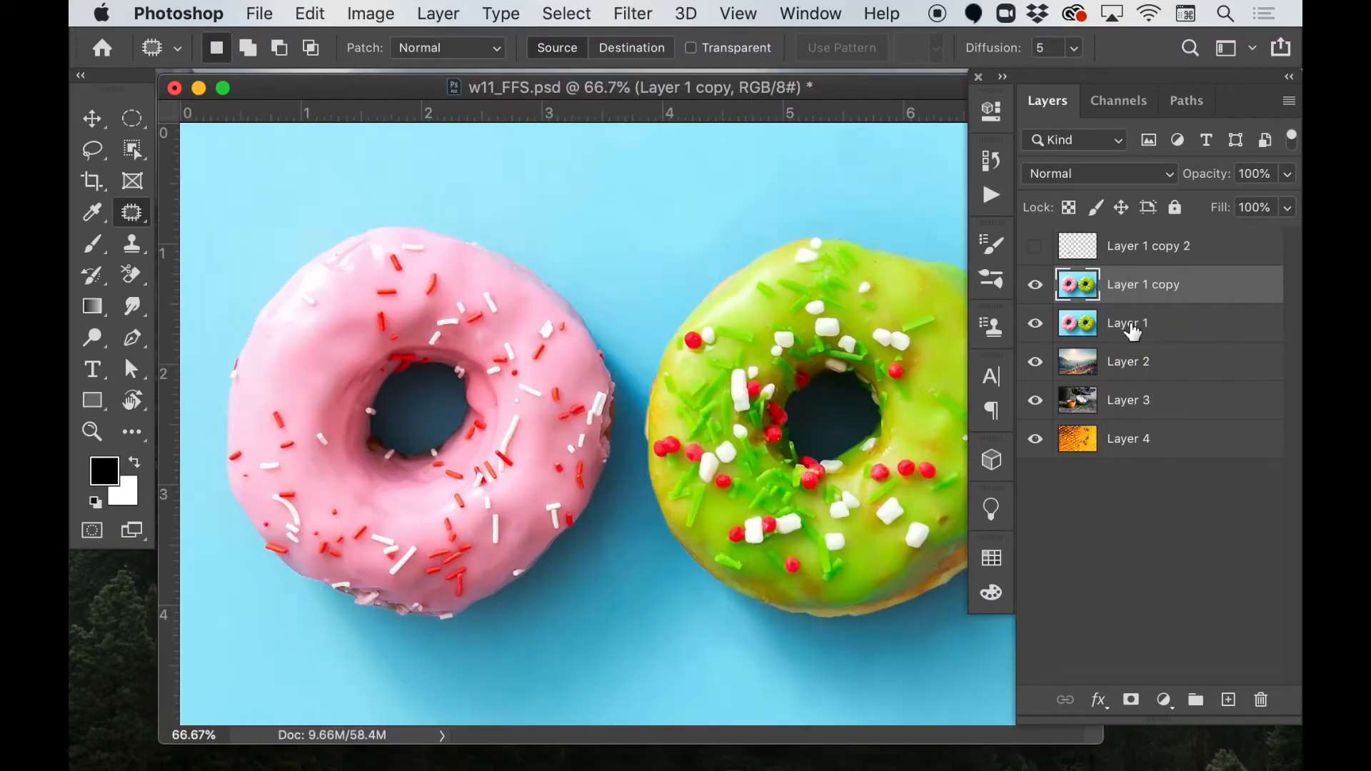
{"action": "left_click", "coordinate": [1159, 248]}
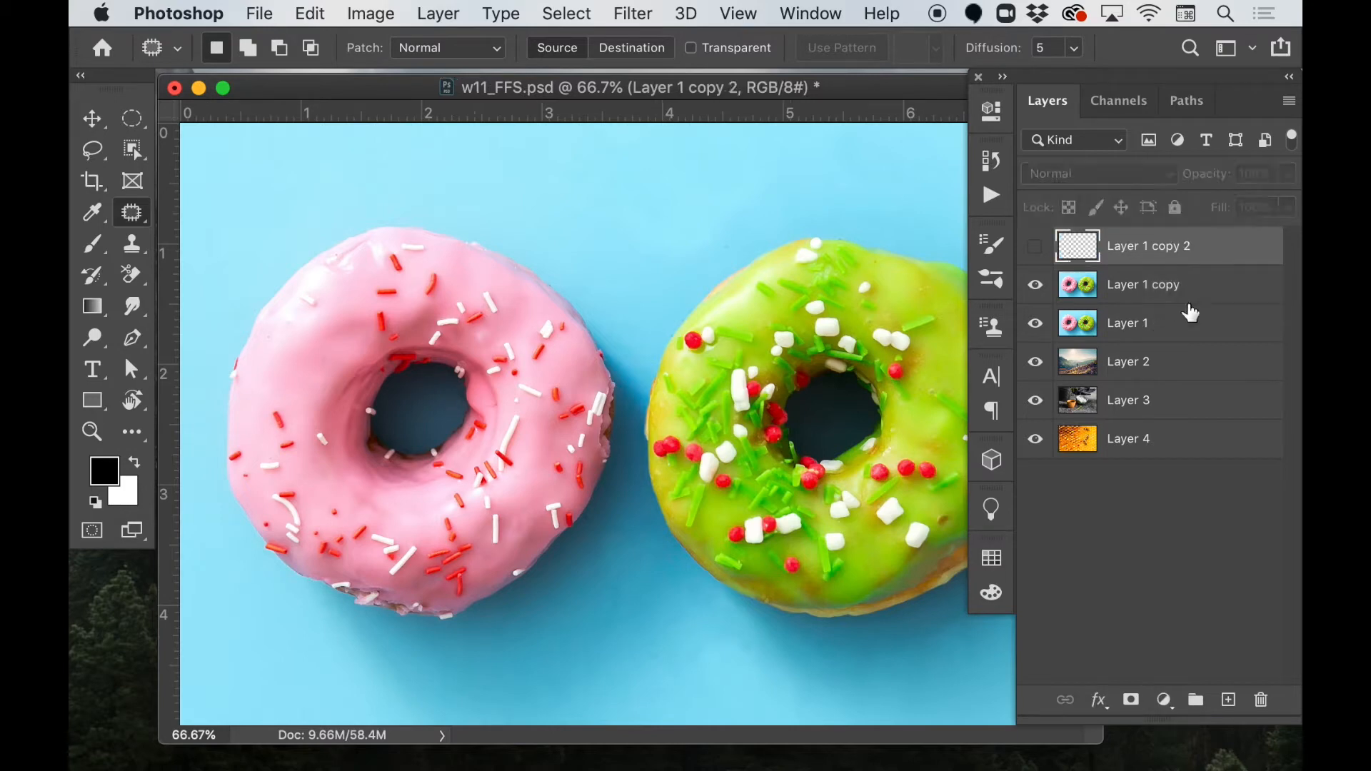
{"action": "left_click", "coordinate": [1174, 330], "text": "shift"}
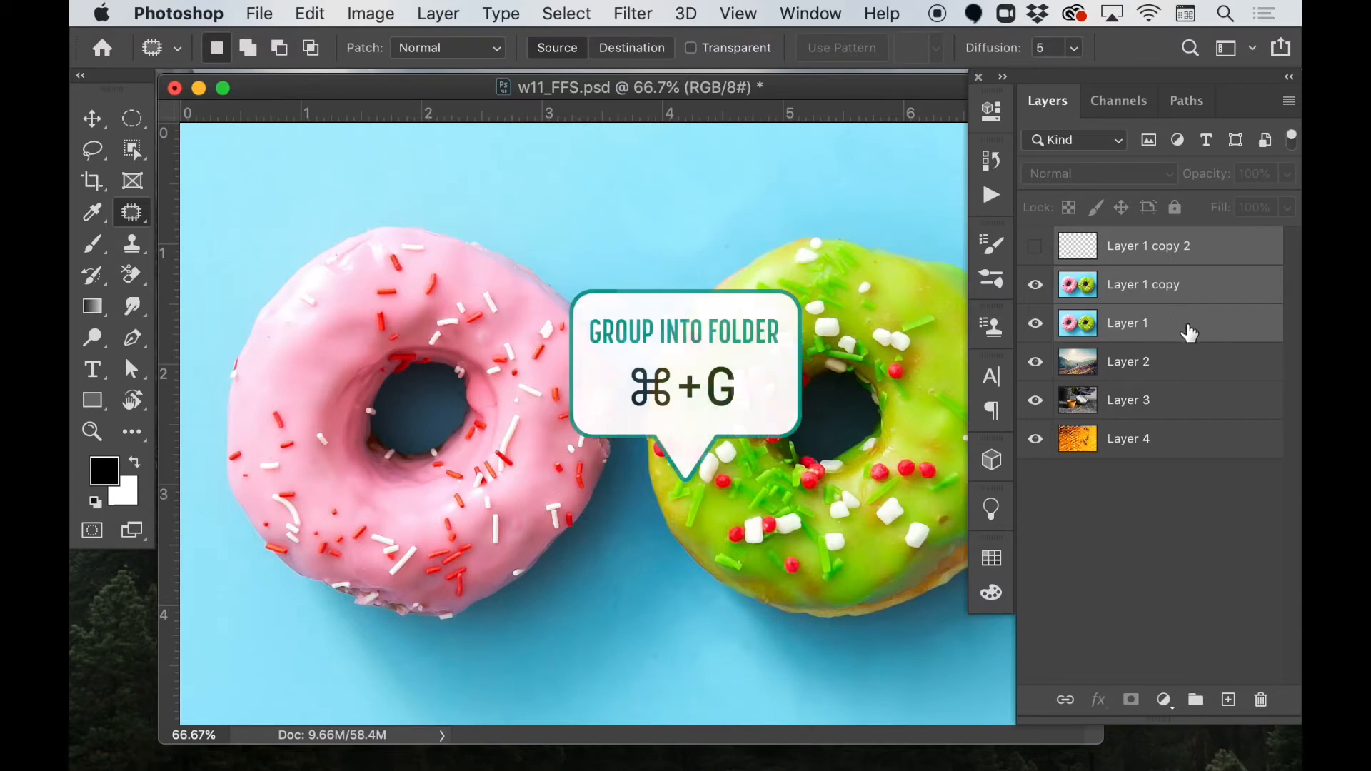
{"action": "key", "text": "super+g"}
{"action": "double_click", "coordinate": [1131, 250]}
{"action": "type", "text": "Donuts"}
{"action": "key", "text": "Return"}
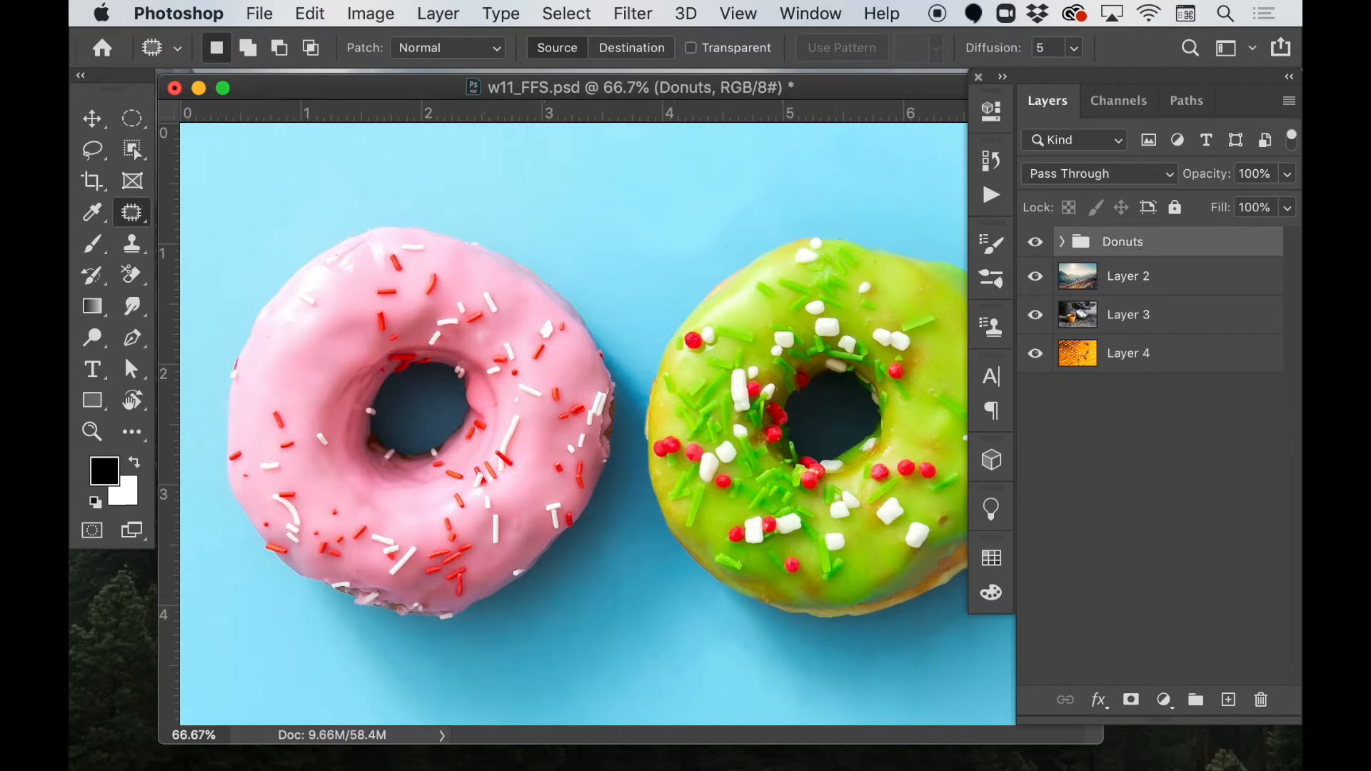
Hide the Donuts group and make Layer 2, the hiker landscape, the active layer at 100% zoom.
{"action": "left_click", "coordinate": [1036, 243]}
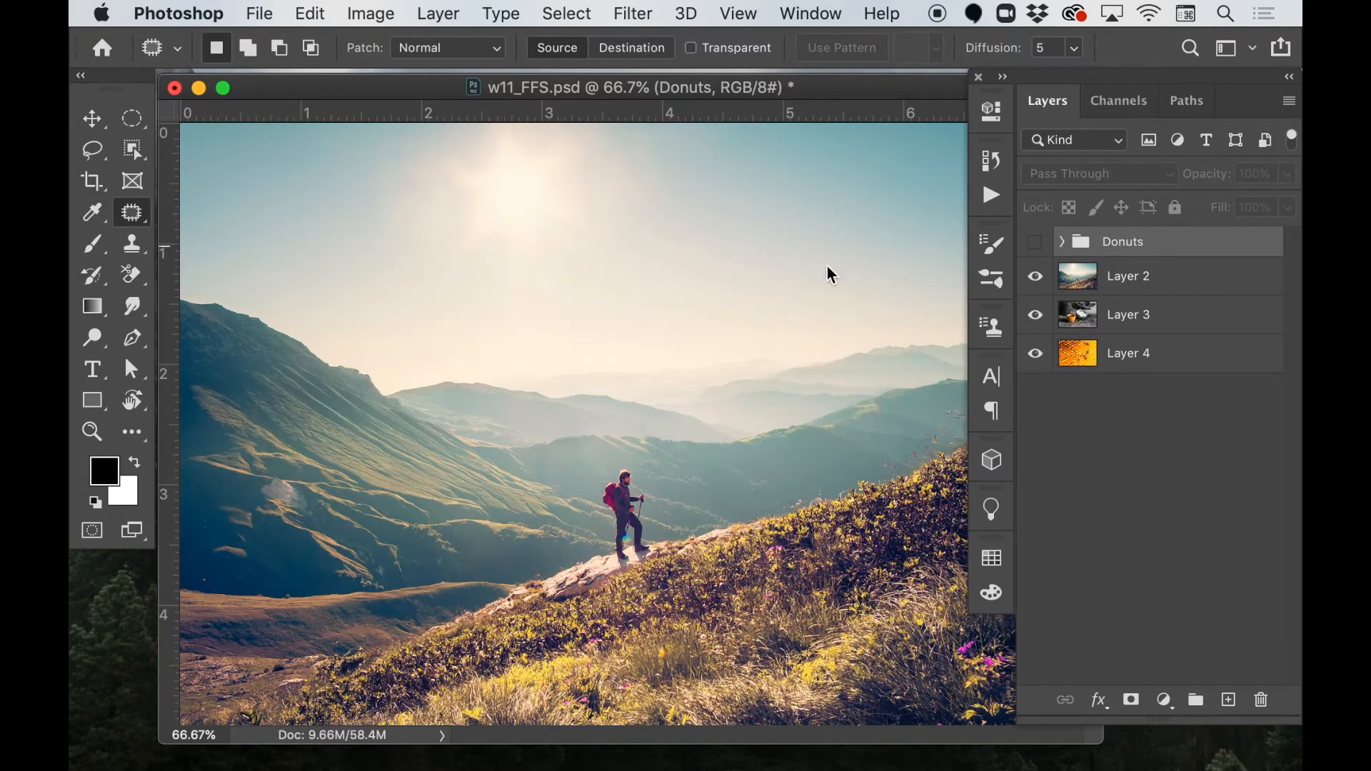
{"action": "key", "text": "super+1"}
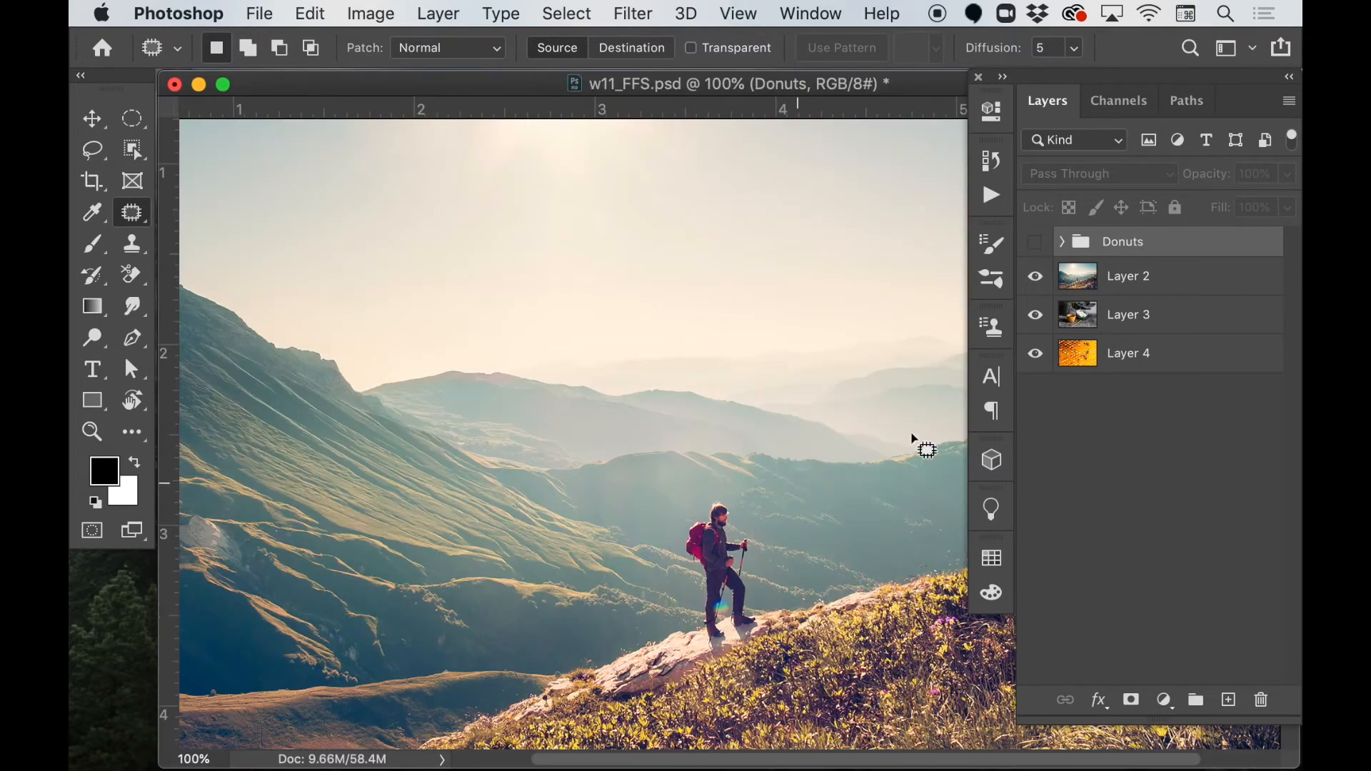
{"action": "left_click", "coordinate": [1141, 283]}
{"action": "scroll", "coordinate": [778, 440], "scroll_direction": "down", "scroll_amount": 4}
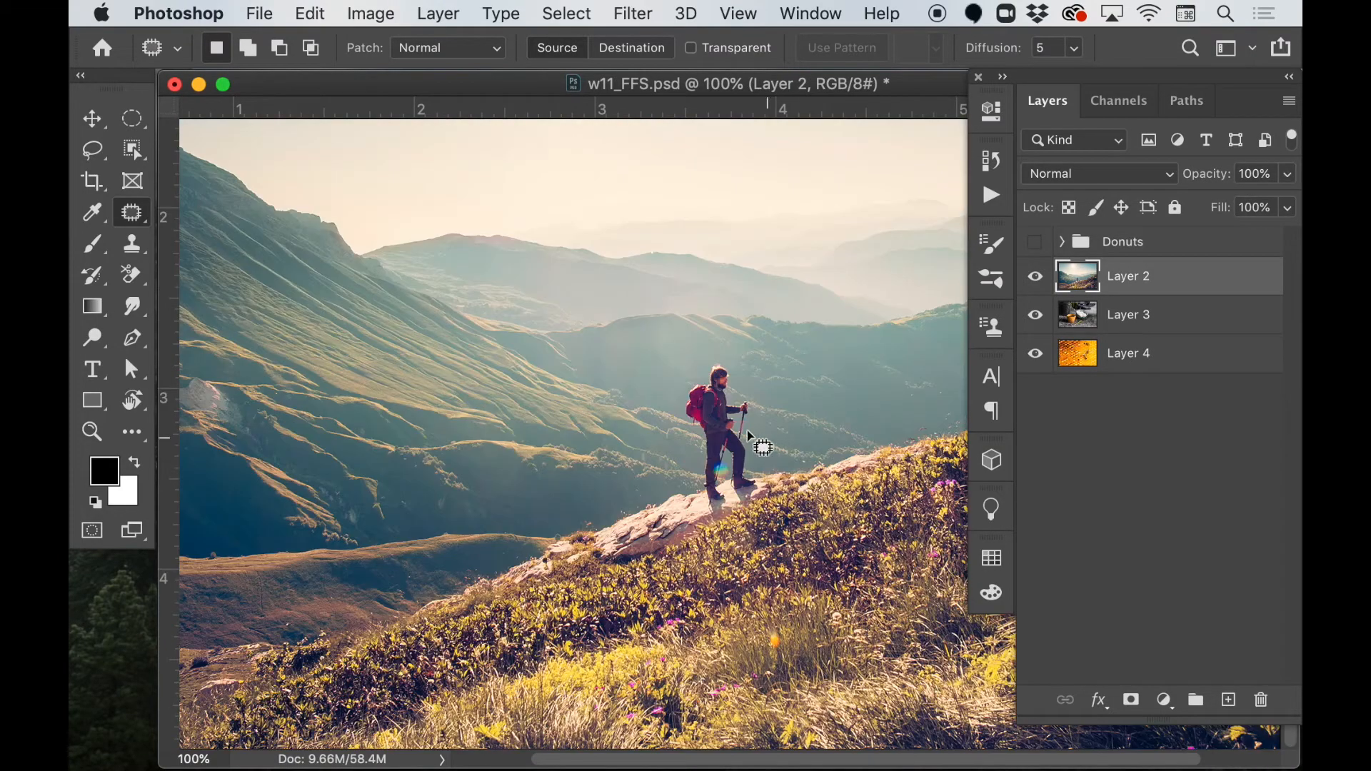
{"action": "scroll", "coordinate": [749, 436], "scroll_direction": "right", "scroll_amount": 4}
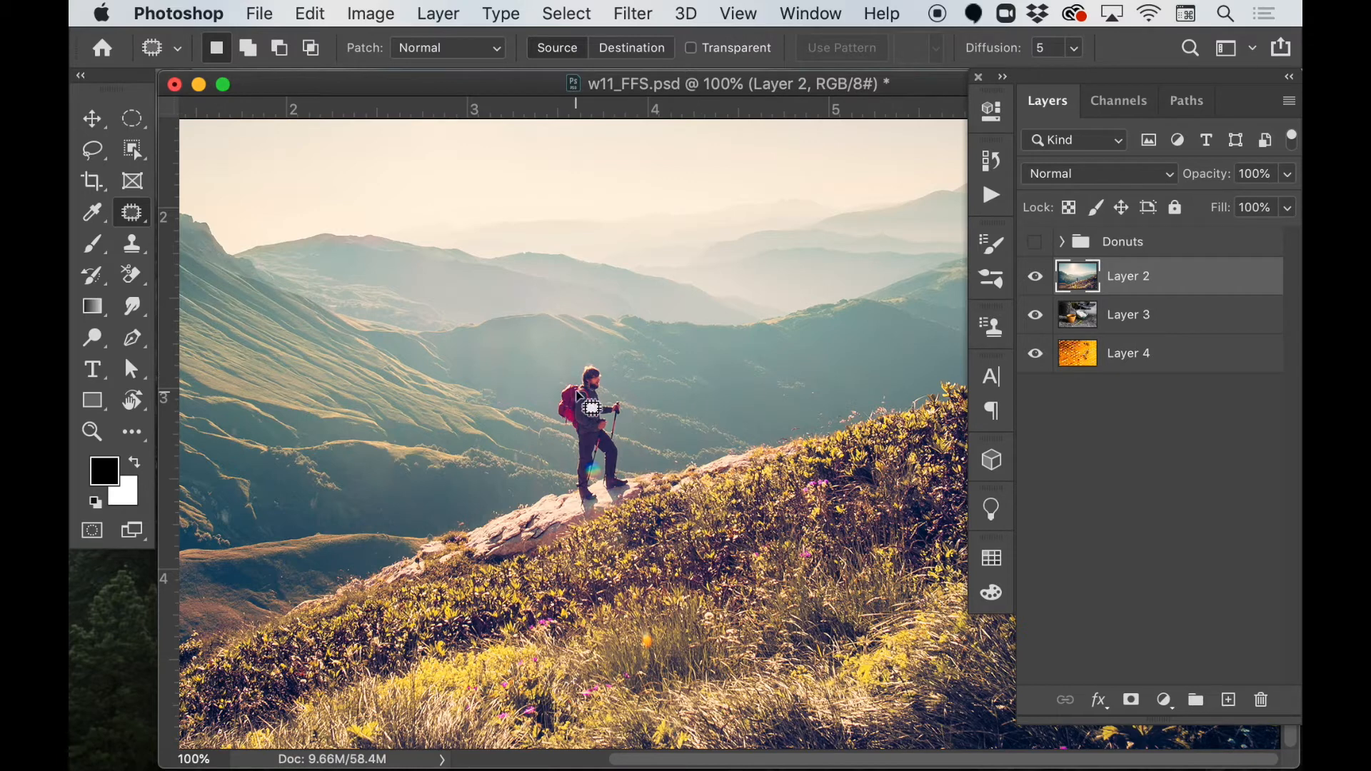
Activate the Object Selection tool, cycling through the other selection tools that share its slot.
{"action": "key", "text": "l"}
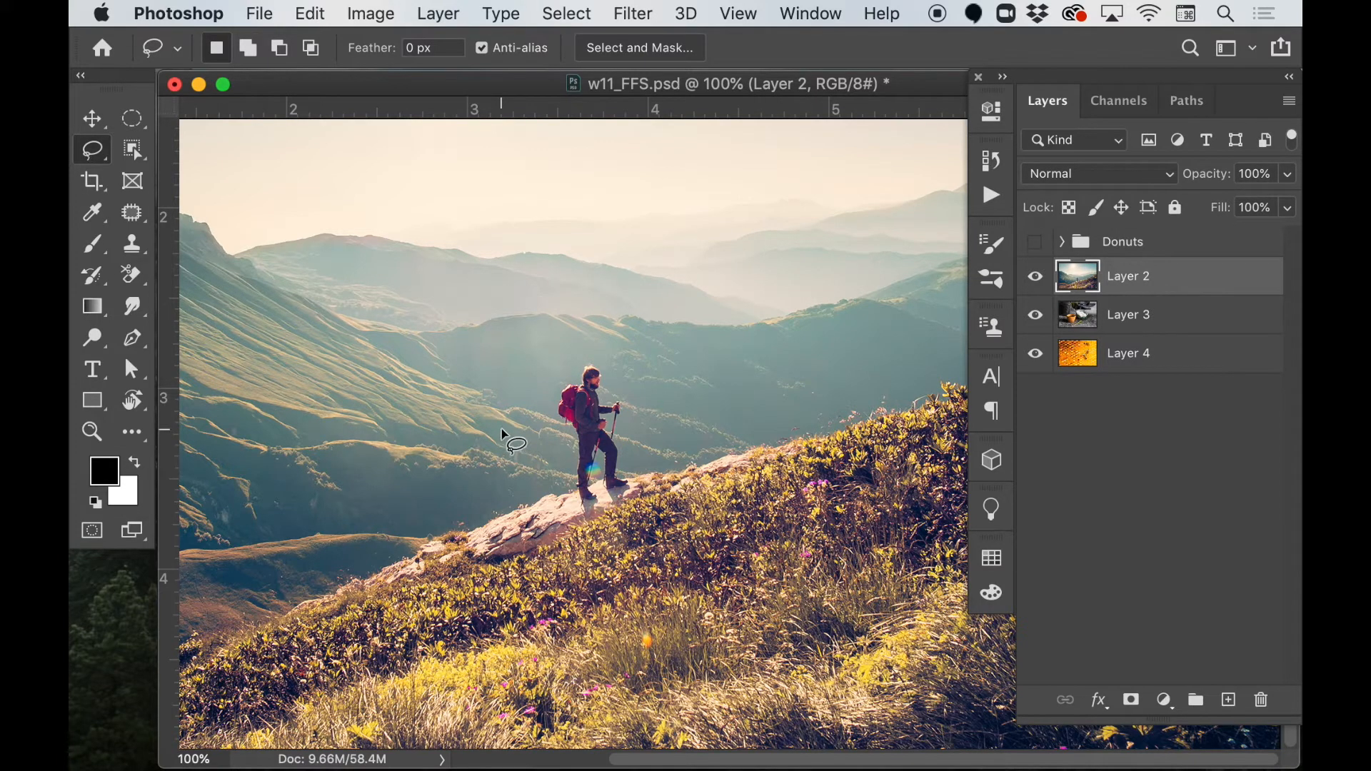
{"action": "key", "text": "w"}
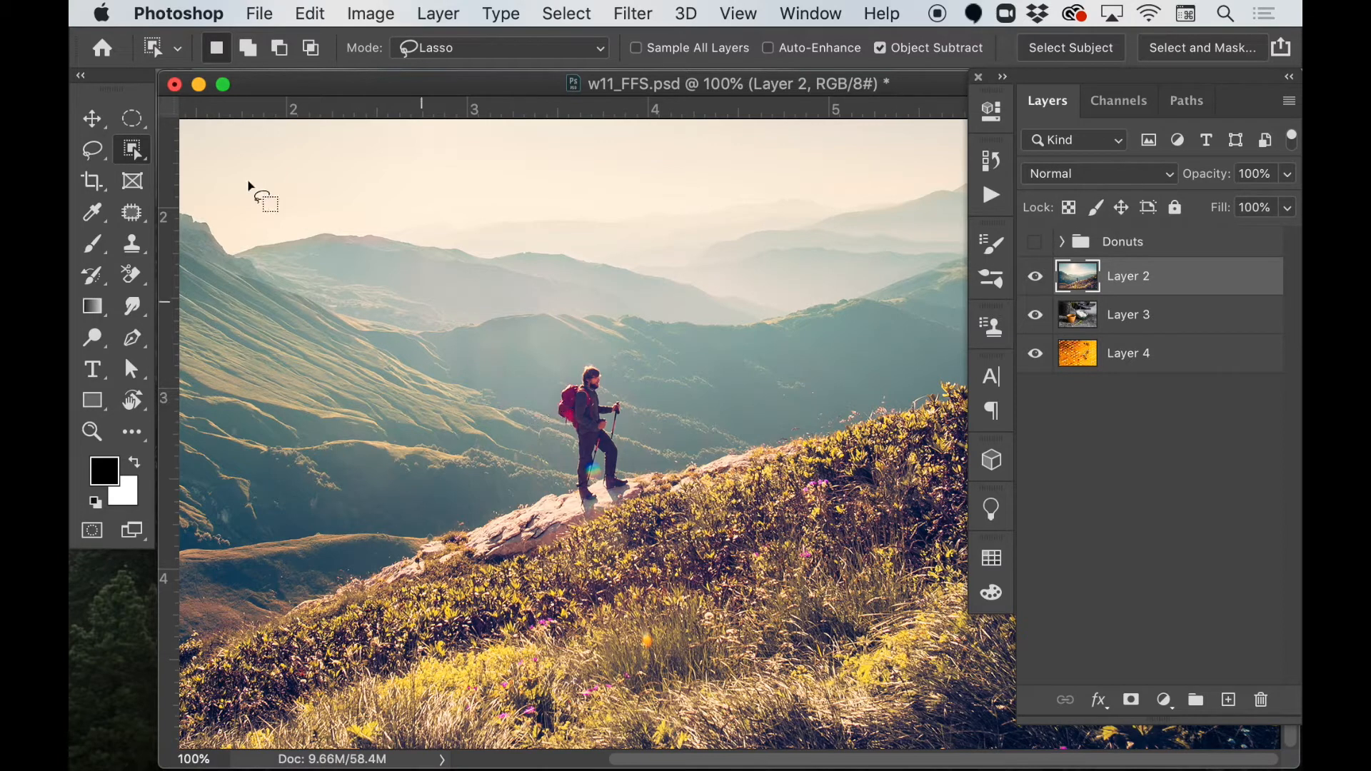
{"action": "left_click", "coordinate": [151, 169]}
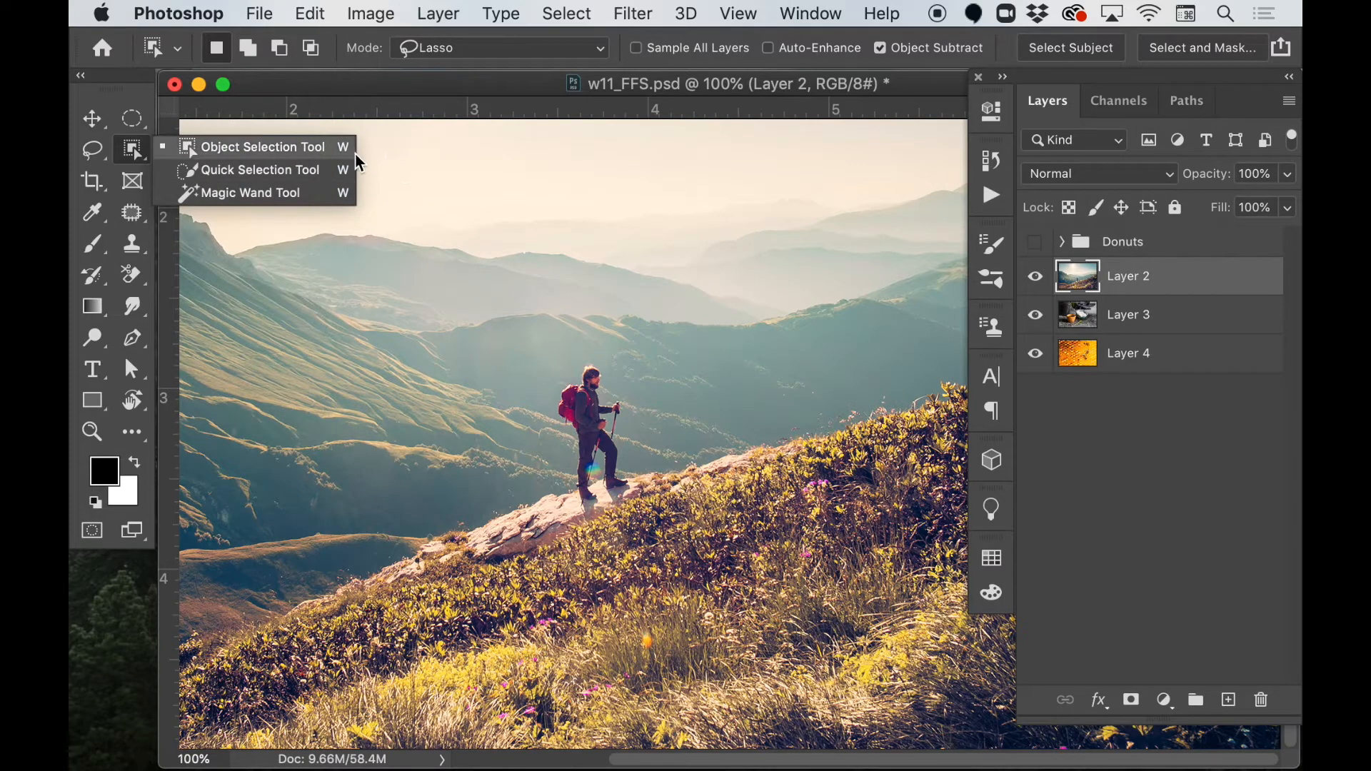
{"action": "left_click", "coordinate": [134, 148]}
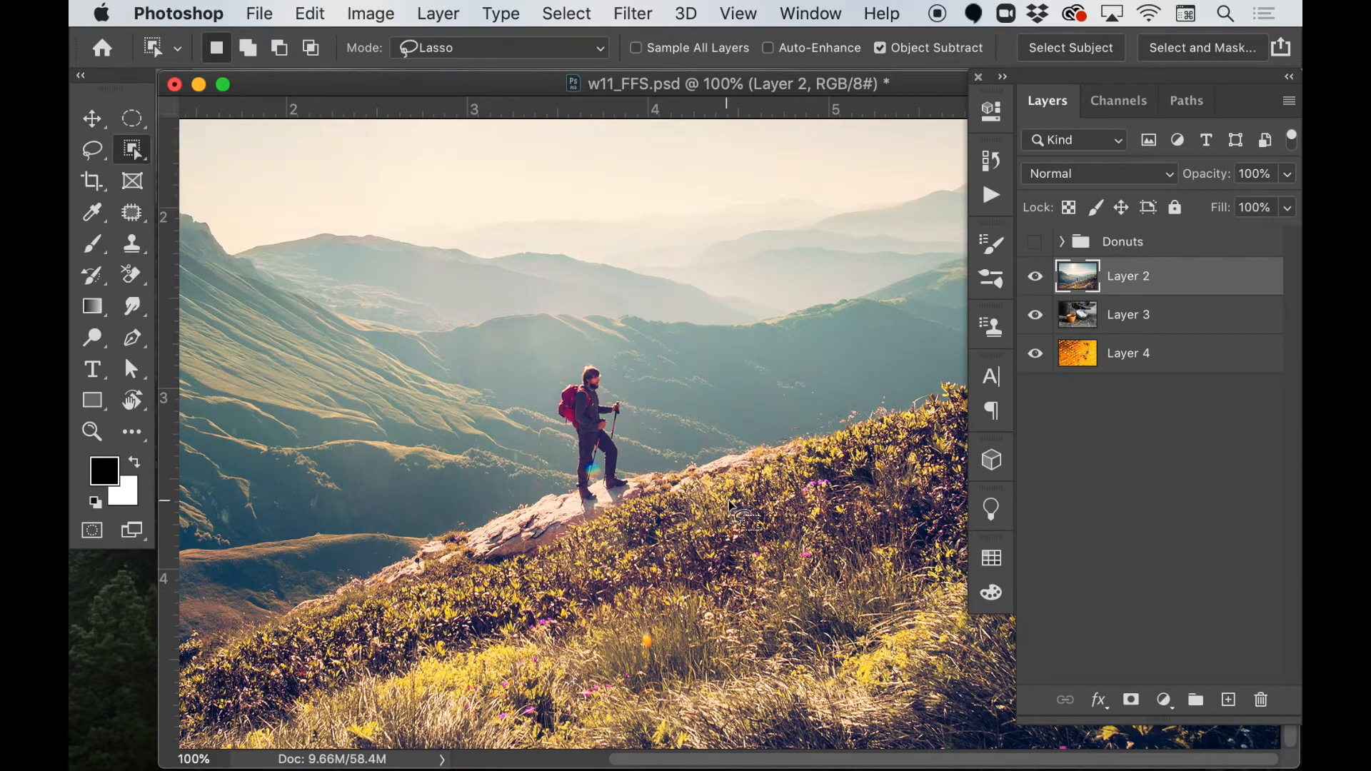
{"action": "key", "text": "shift+w"}
{"action": "key", "text": "shift+w"}
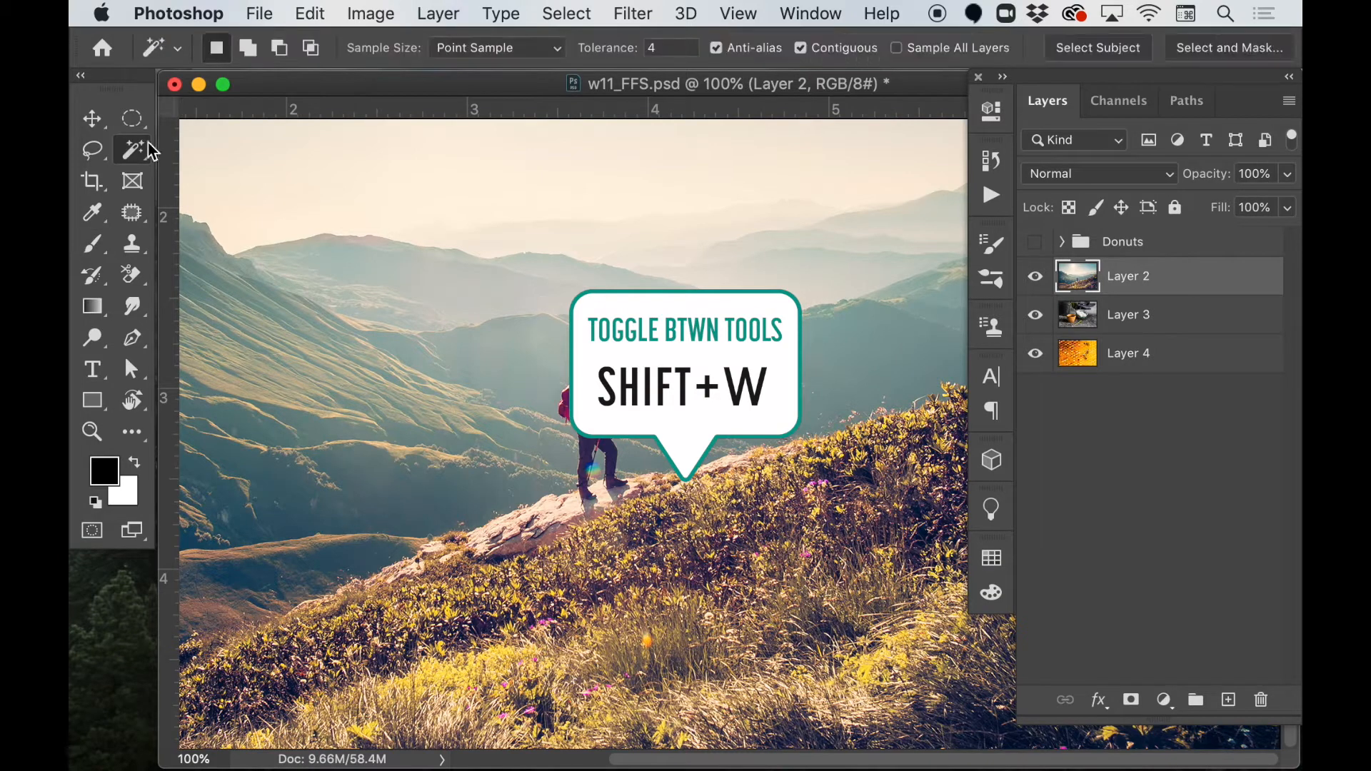
{"action": "key", "text": "shift+w"}
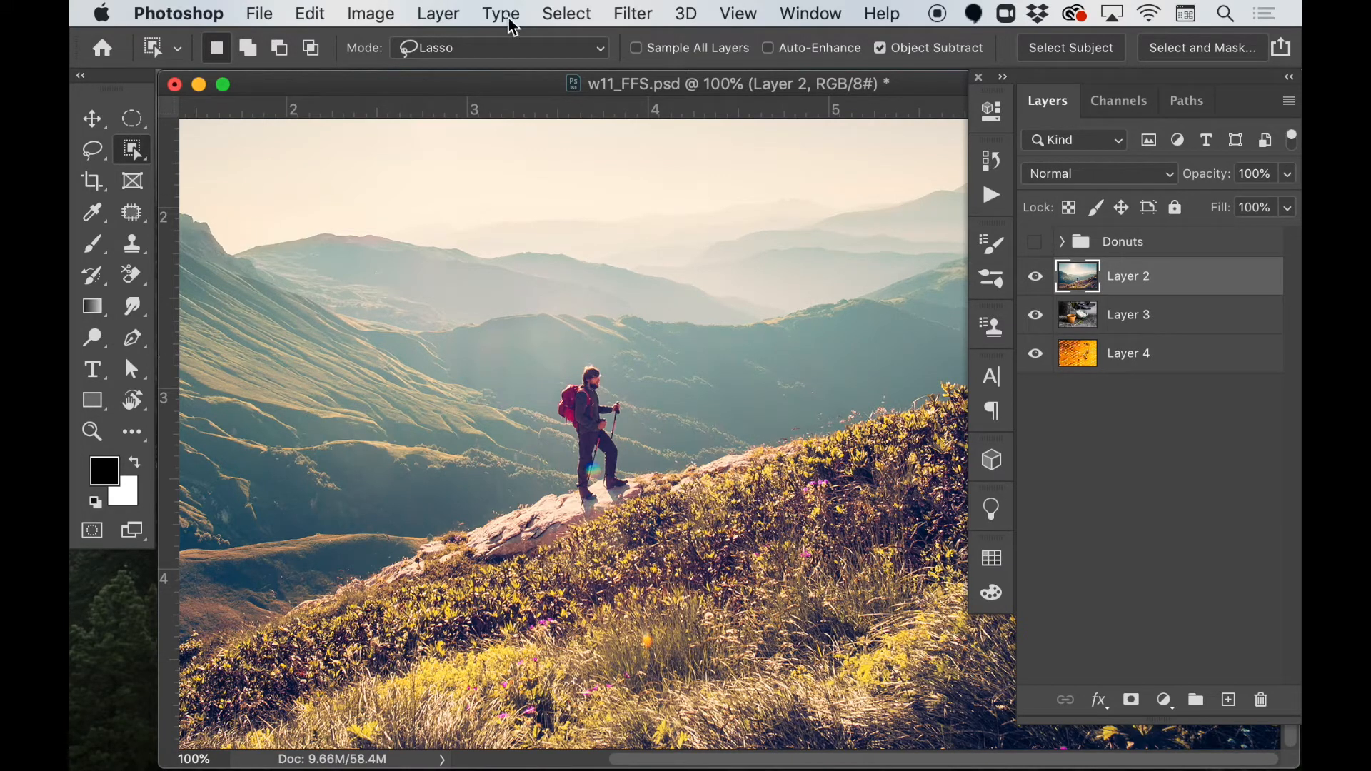
Try selecting the hiker with the Object Selection tool in Rectangle mode and deselect the result.
{"action": "left_click", "coordinate": [551, 52]}
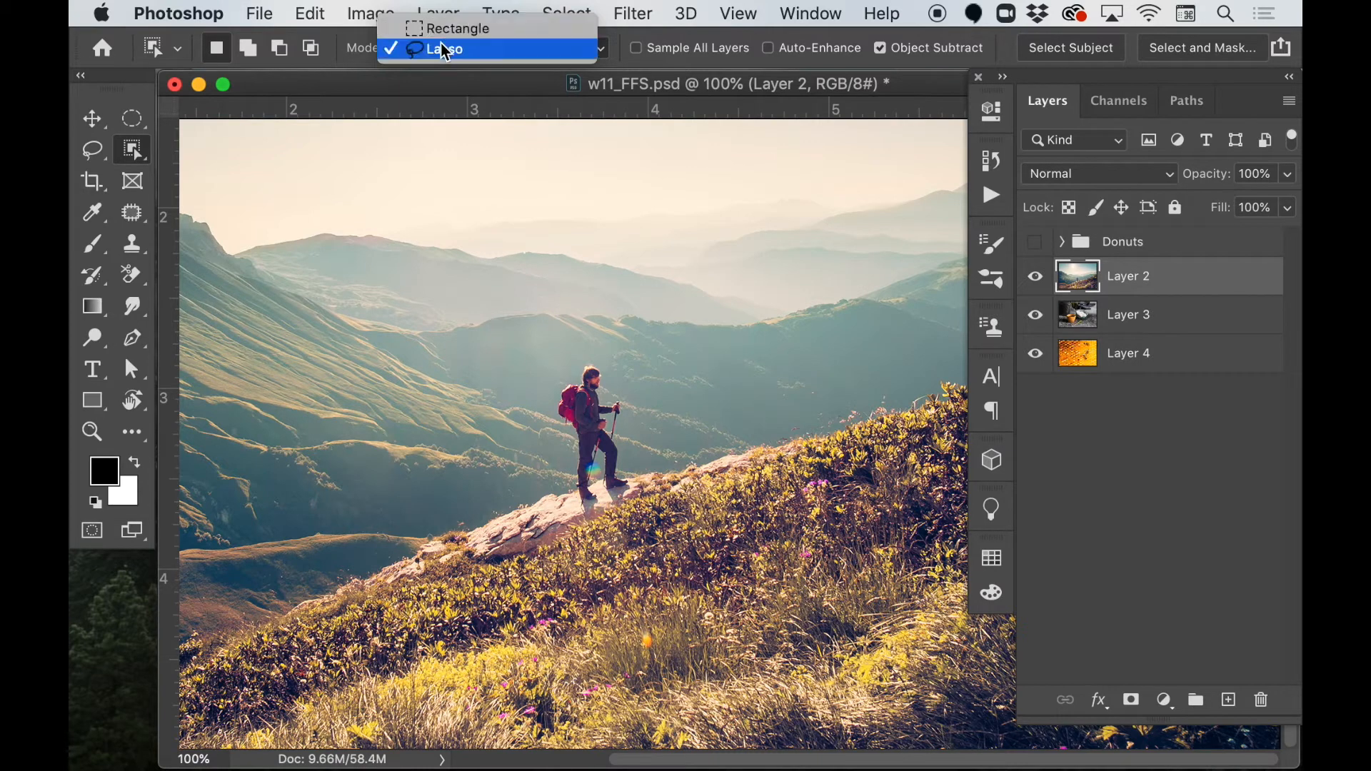
{"action": "left_click", "coordinate": [467, 30]}
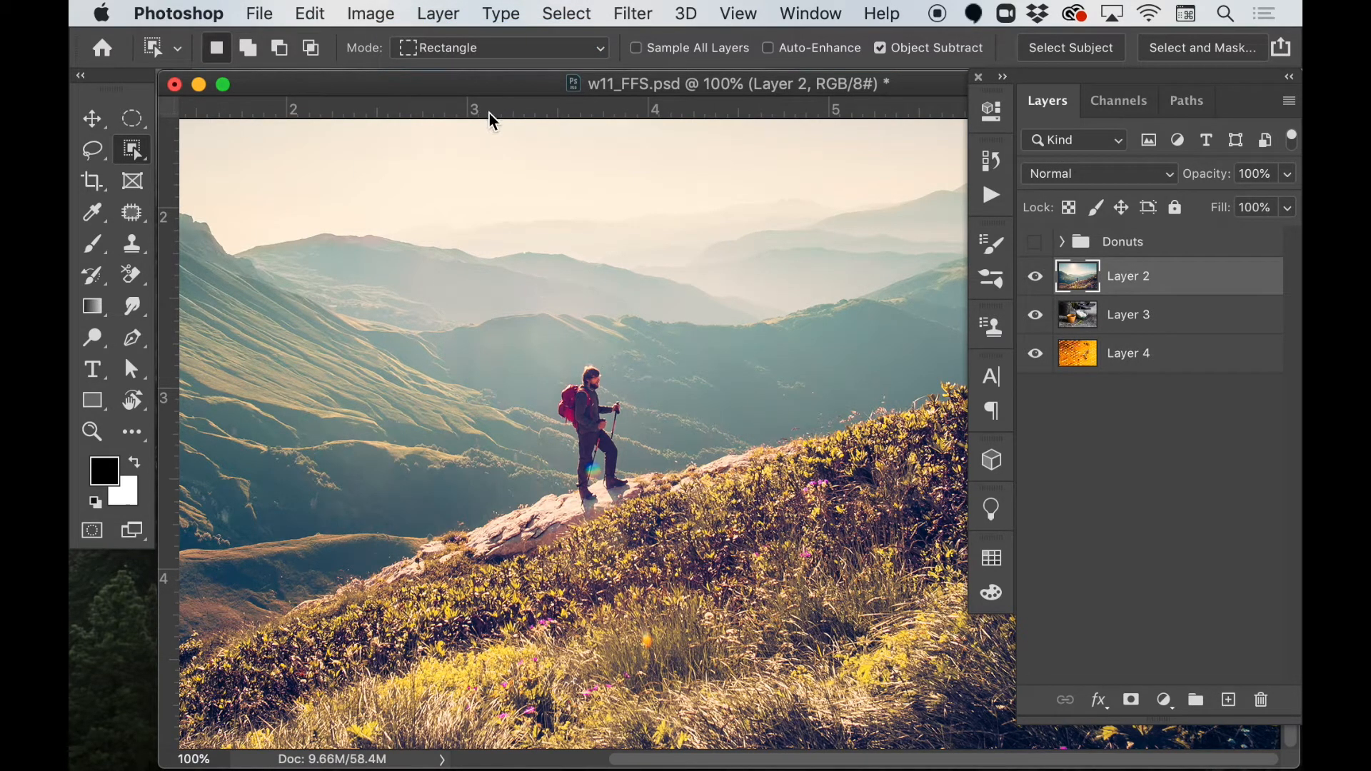
{"action": "left_click_drag", "start_coordinate": [550, 355], "coordinate": [643, 514]}
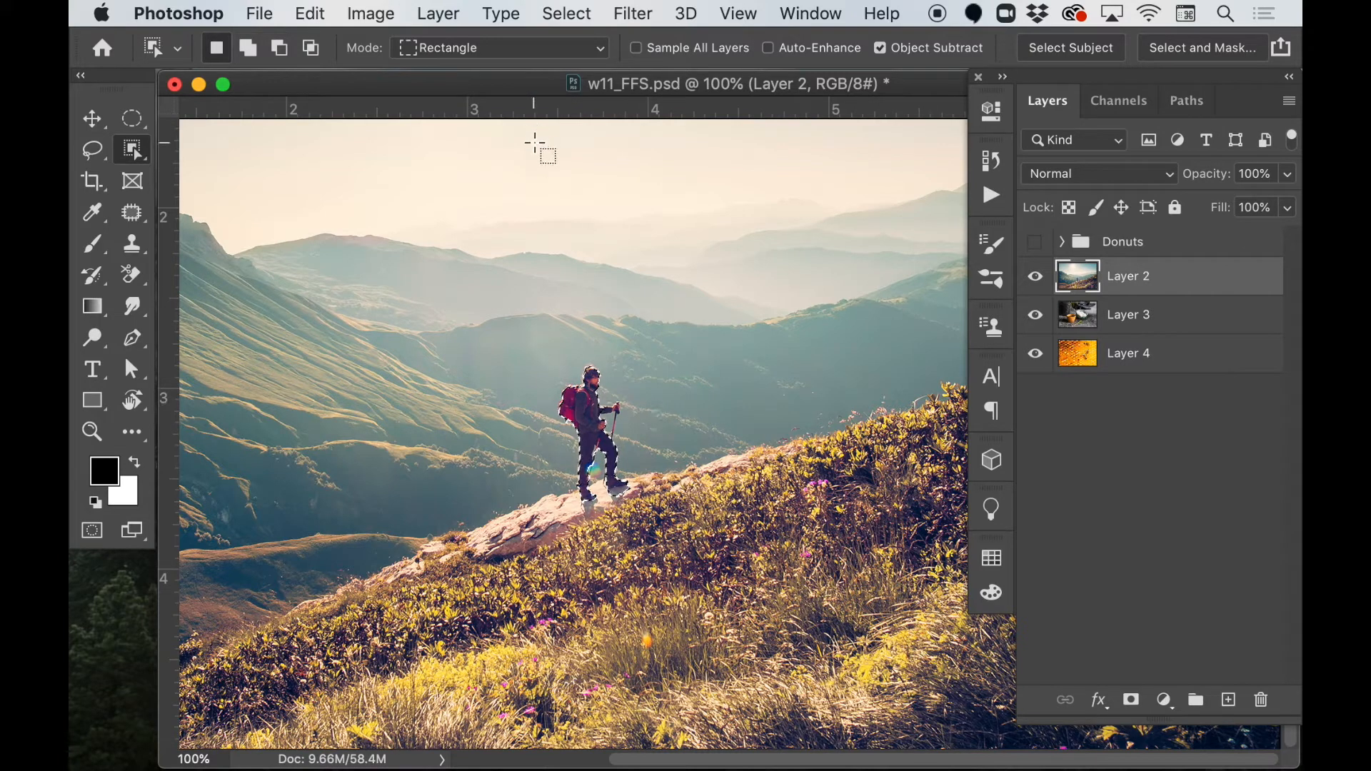
{"action": "key", "text": "super+d"}
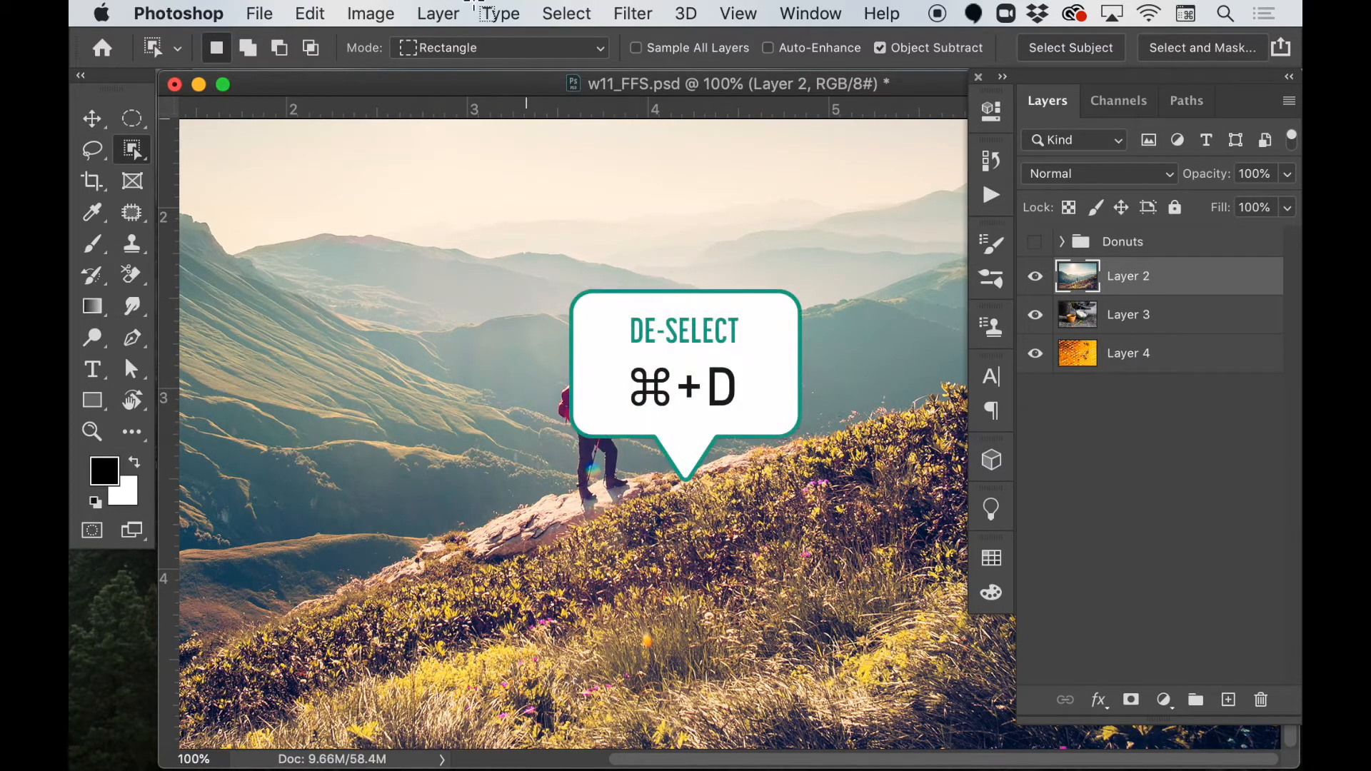
Switch the Object Selection tool to Lasso mode and select the hiker by drawing a loose outline around him.
{"action": "left_click", "coordinate": [521, 50]}
{"action": "left_click", "coordinate": [513, 70]}
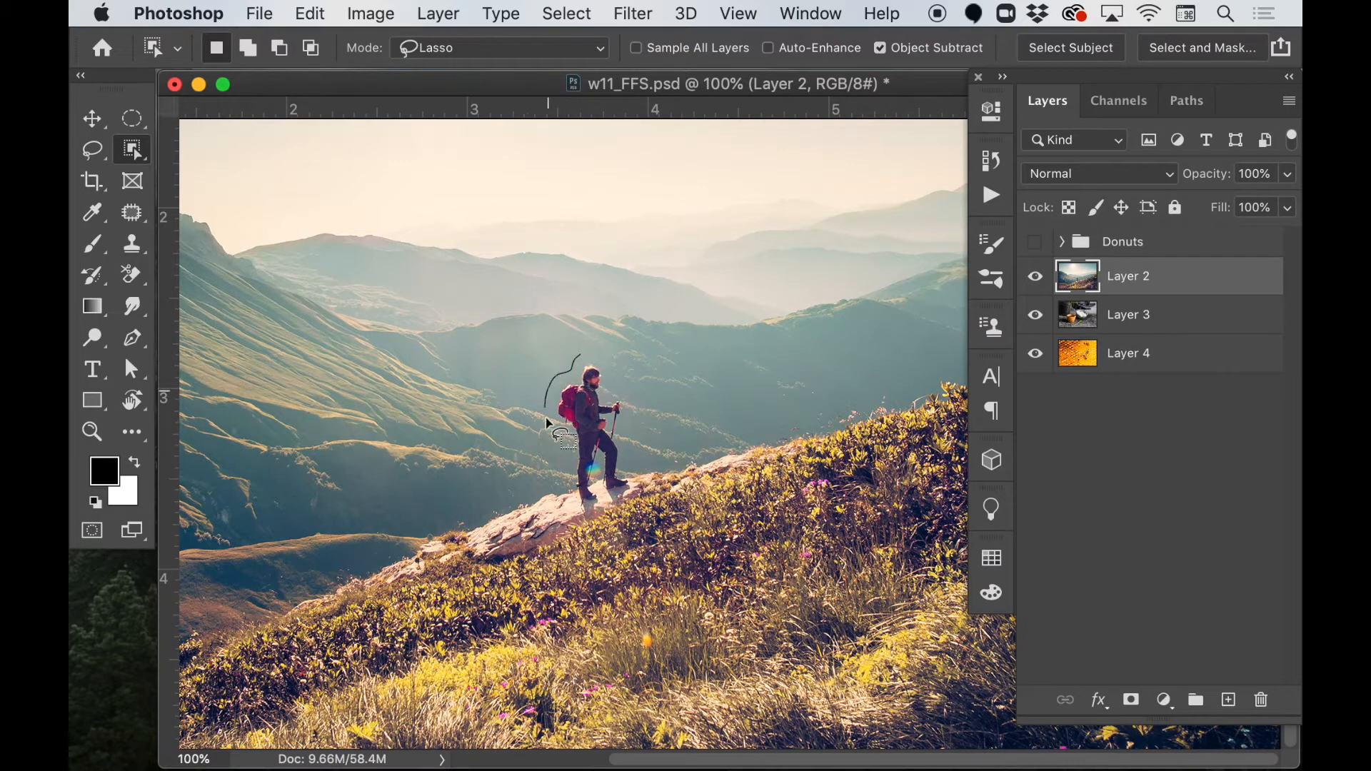
{"action": "left_click_drag", "start_coordinate": [564, 438], "coordinate": [572, 510]}
{"action": "mouse_move", "coordinate": [573, 513]}
{"action": "left_mouse_down"}
{"action": "mouse_move", "coordinate": [593, 522]}
{"action": "mouse_move", "coordinate": [604, 507]}
{"action": "mouse_move", "coordinate": [600, 459]}
{"action": "mouse_move", "coordinate": [622, 508]}
{"action": "mouse_move", "coordinate": [630, 468]}
{"action": "left_mouse_up"}
{"action": "left_click_drag", "start_coordinate": [599, 360], "coordinate": [590, 357]}
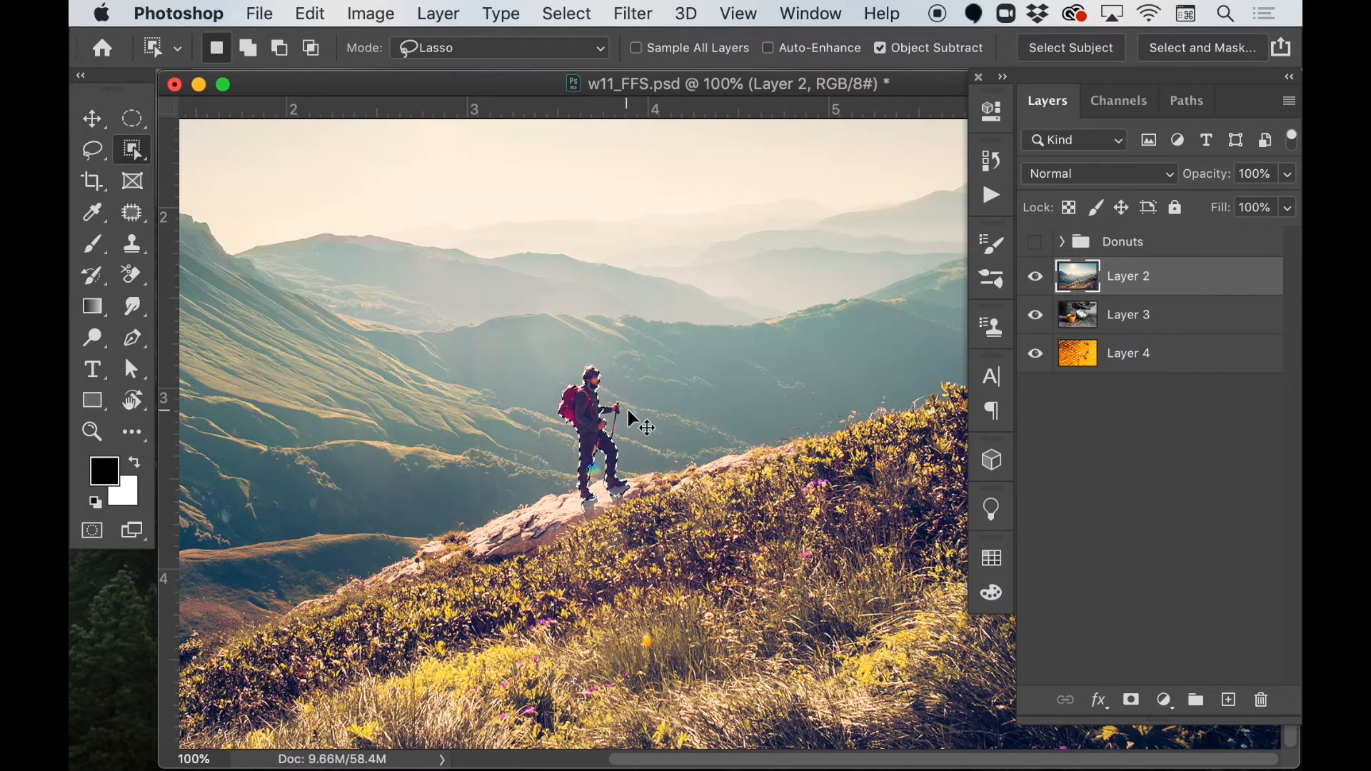
Inspect the hiker selection's edges up close and expand the selection by 6 pixels.
{"action": "key", "text": "super+equal"}
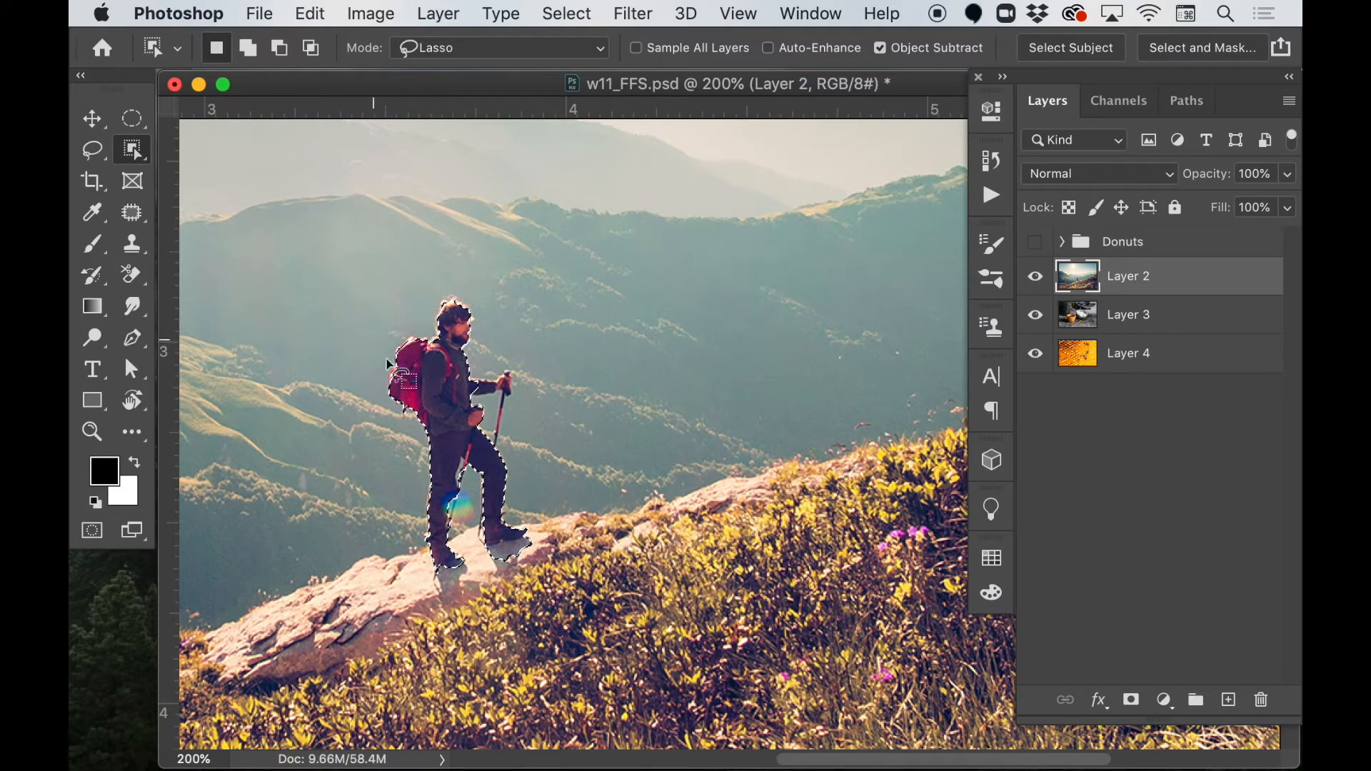
{"action": "key", "text": "super+minus"}
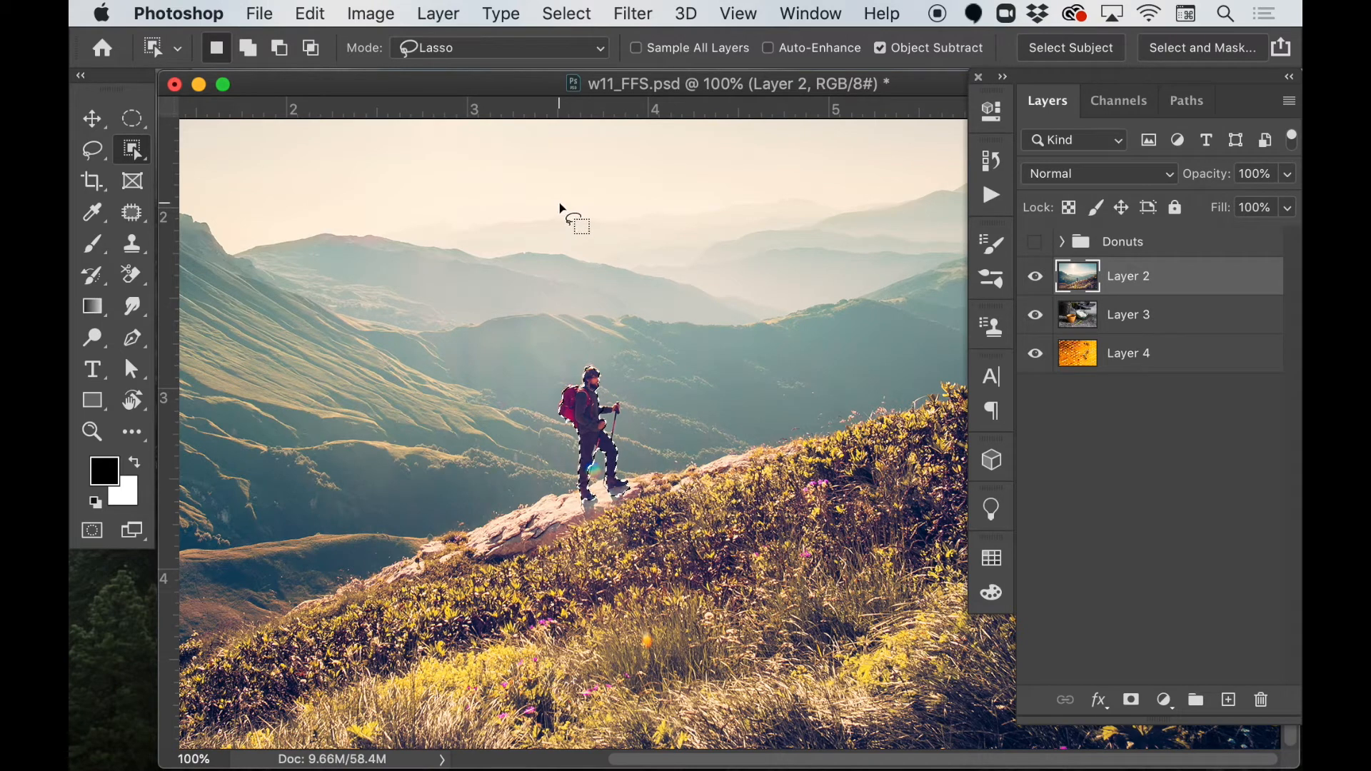
{"action": "left_click", "coordinate": [567, 14]}
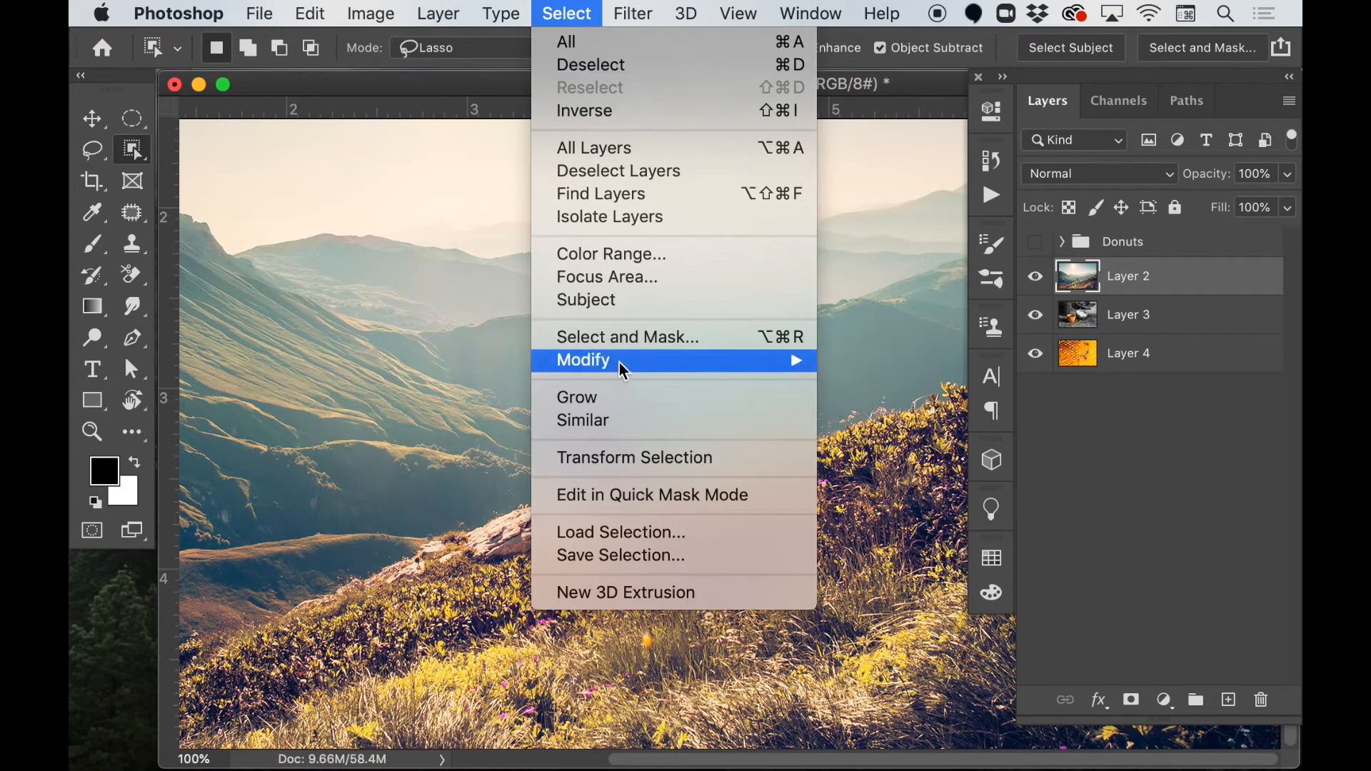
{"action": "mouse_move", "coordinate": [811, 366]}
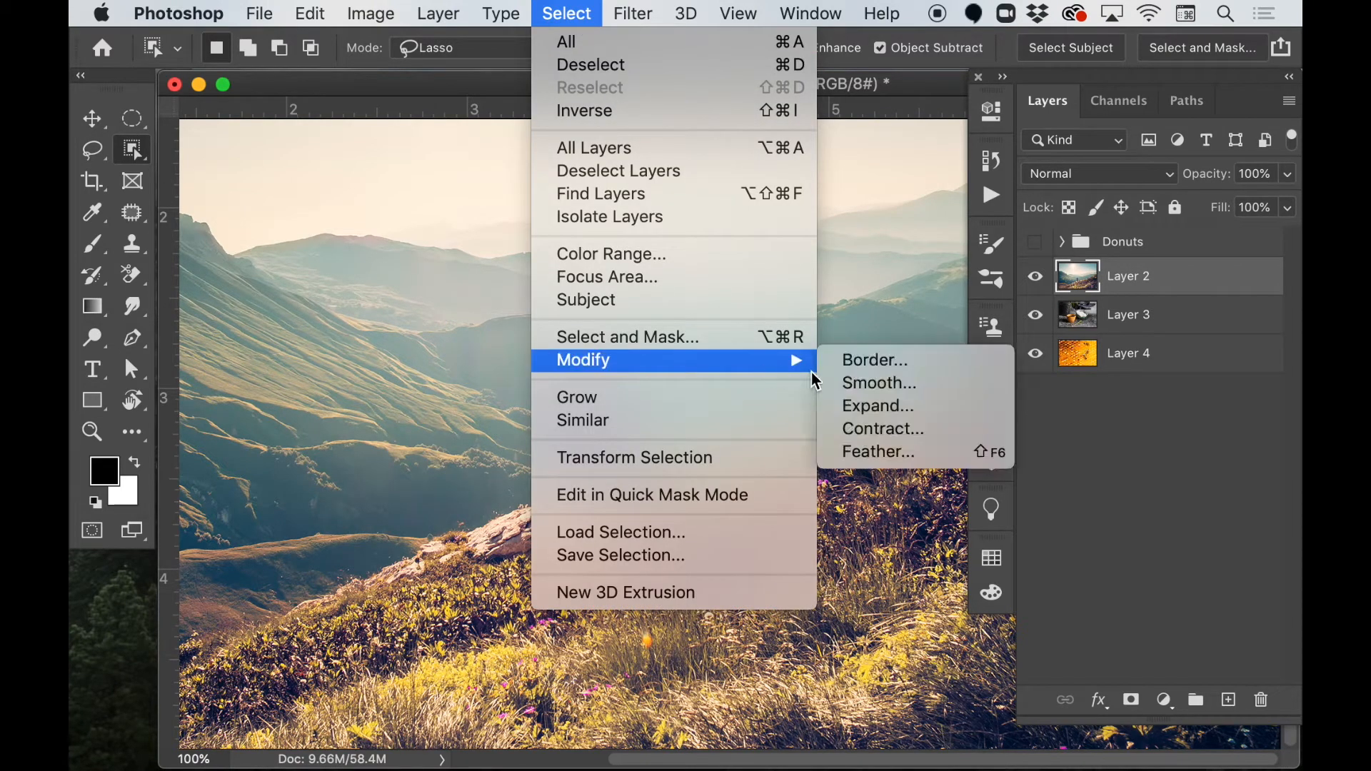
{"action": "left_click", "coordinate": [866, 410]}
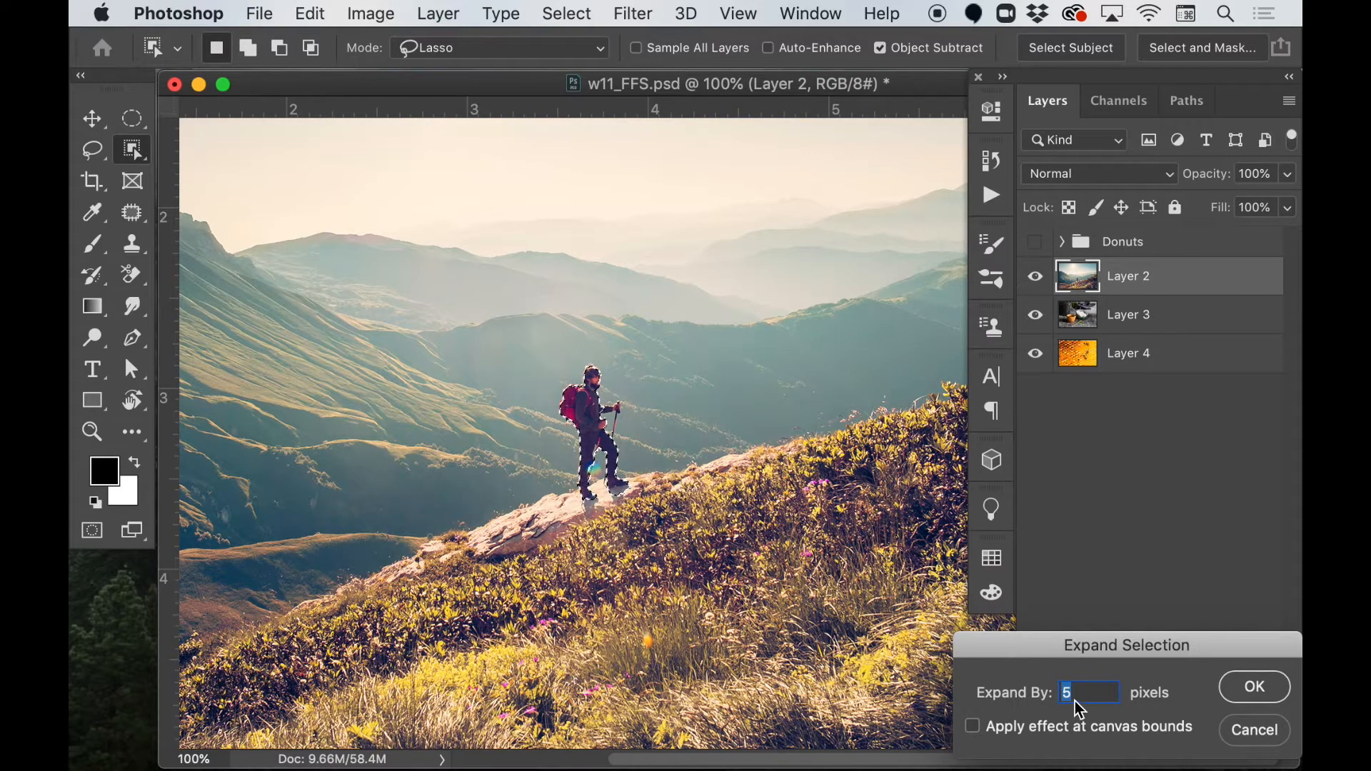
{"action": "key", "text": "Up"}
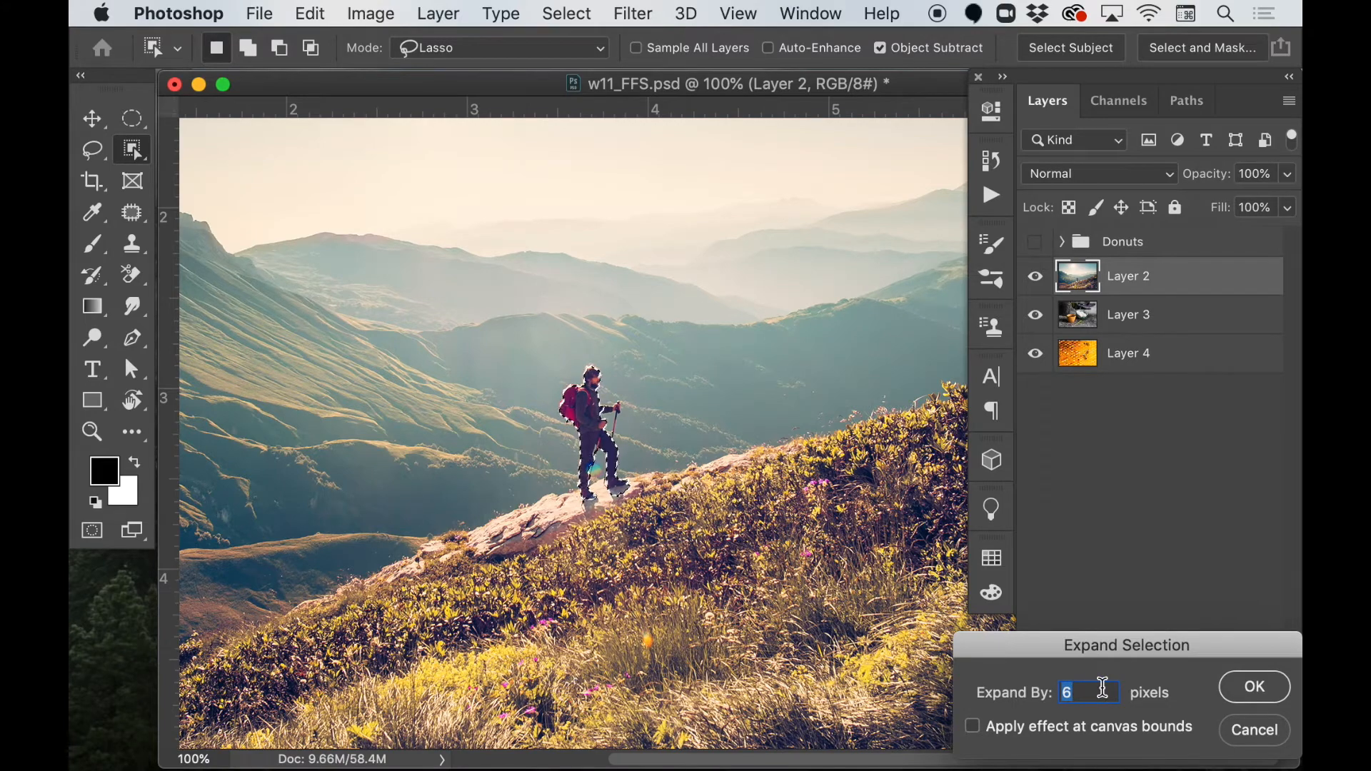
{"action": "left_click", "coordinate": [1245, 691]}
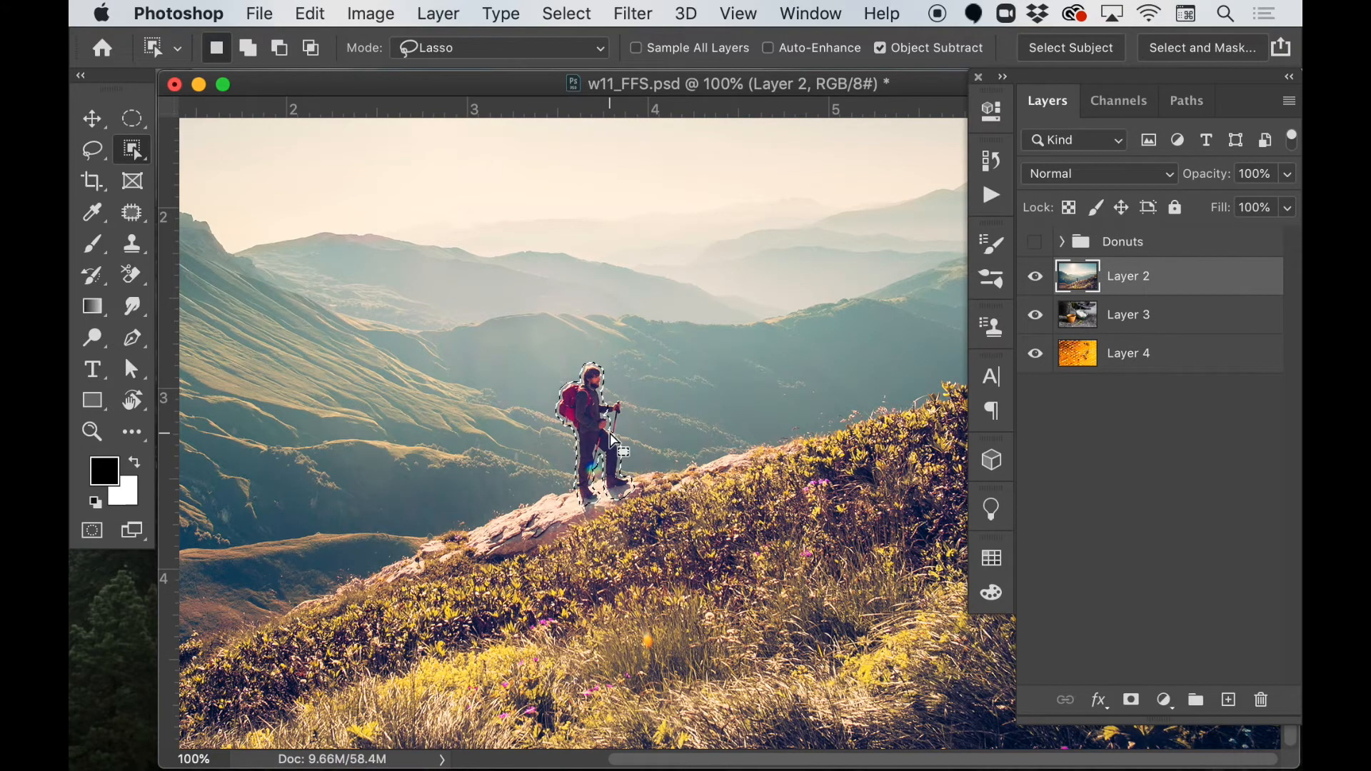
Undo and redo the selection expansion to compare the outline around the hiker with and without it.
{"action": "key", "text": "super+equal"}
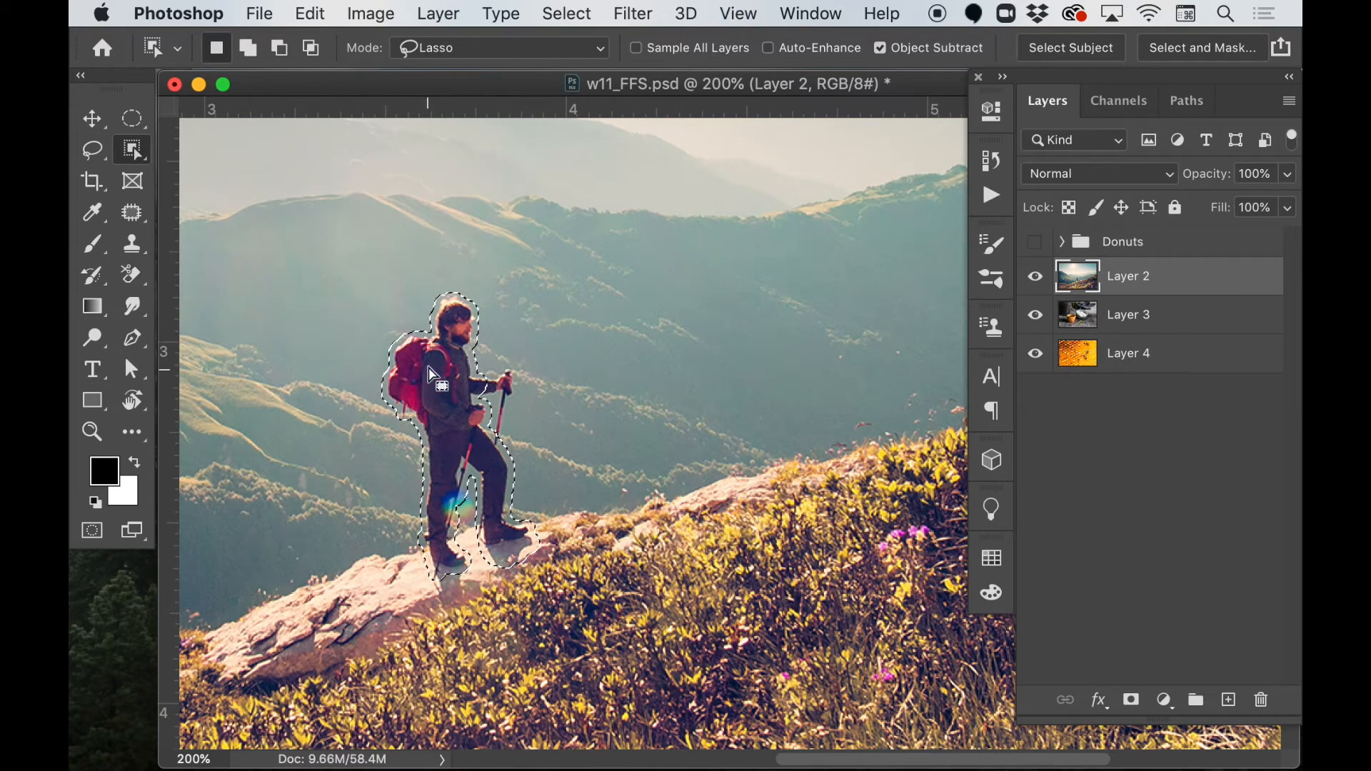
{"action": "key", "text": "super+z"}
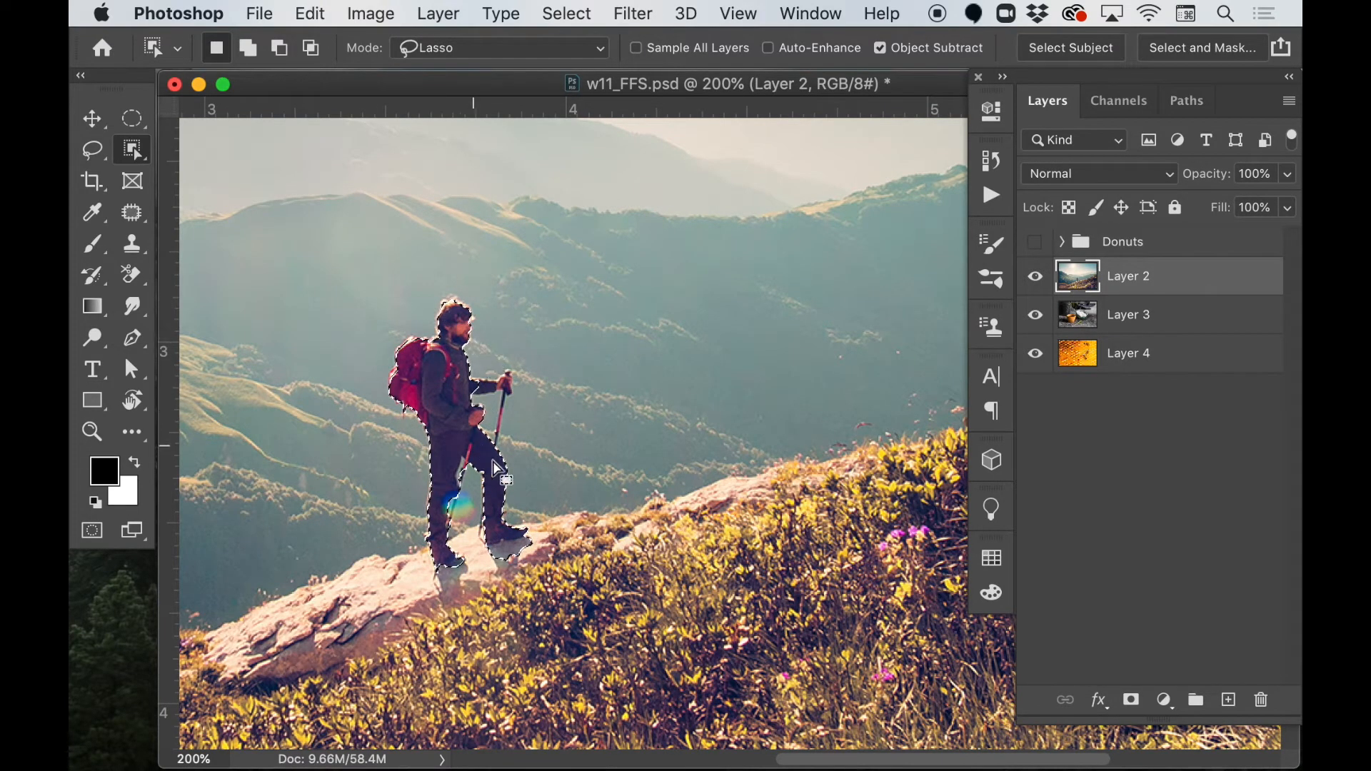
{"action": "key", "text": "super+shift+z"}
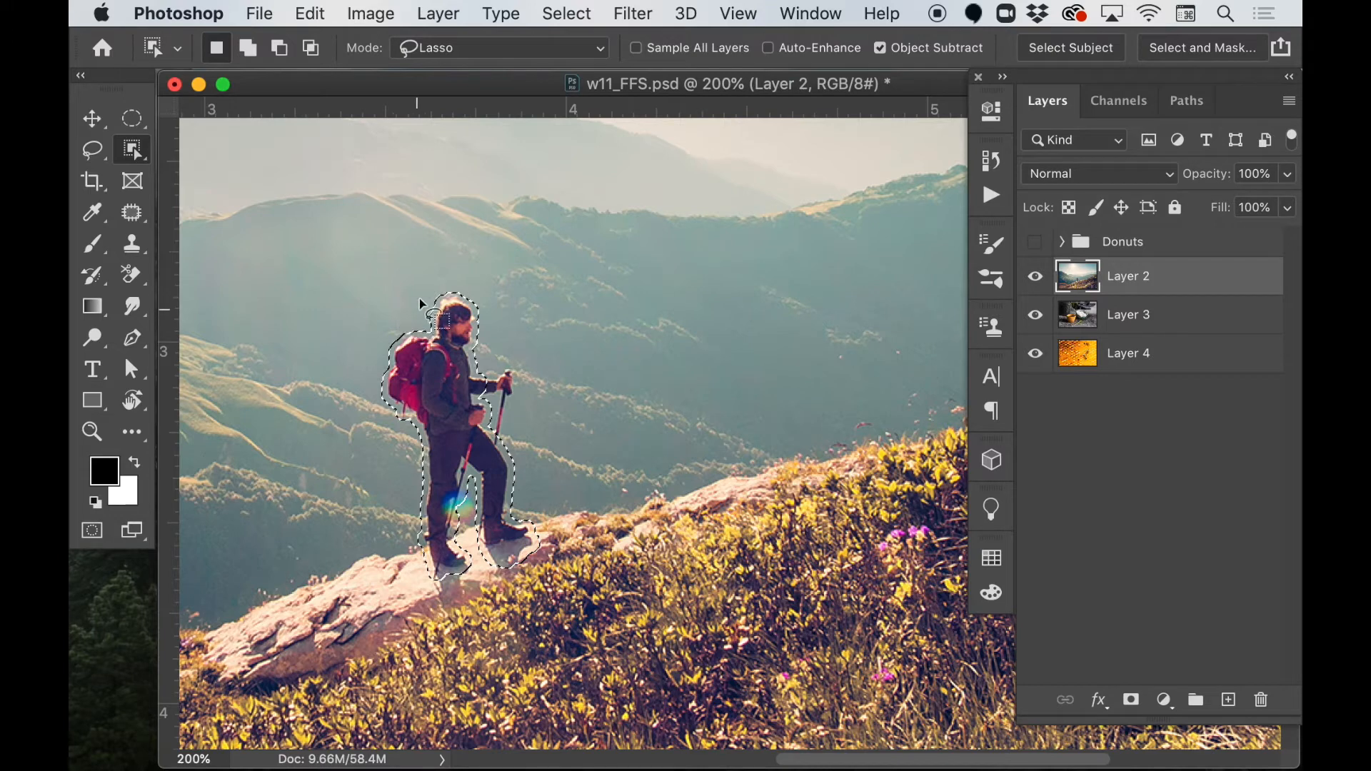
{"action": "left_click", "coordinate": [573, 14]}
{"action": "mouse_move", "coordinate": [634, 361]}
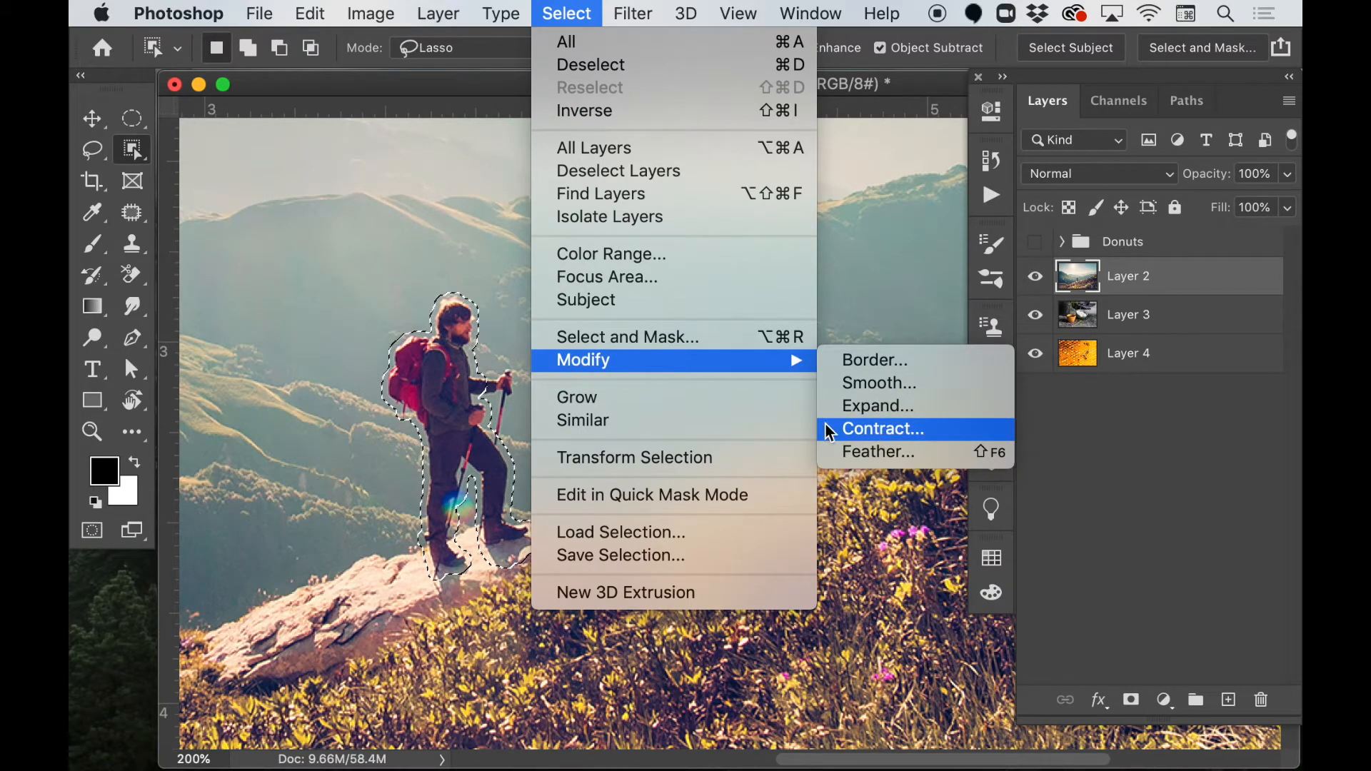
{"action": "left_click", "coordinate": [457, 332]}
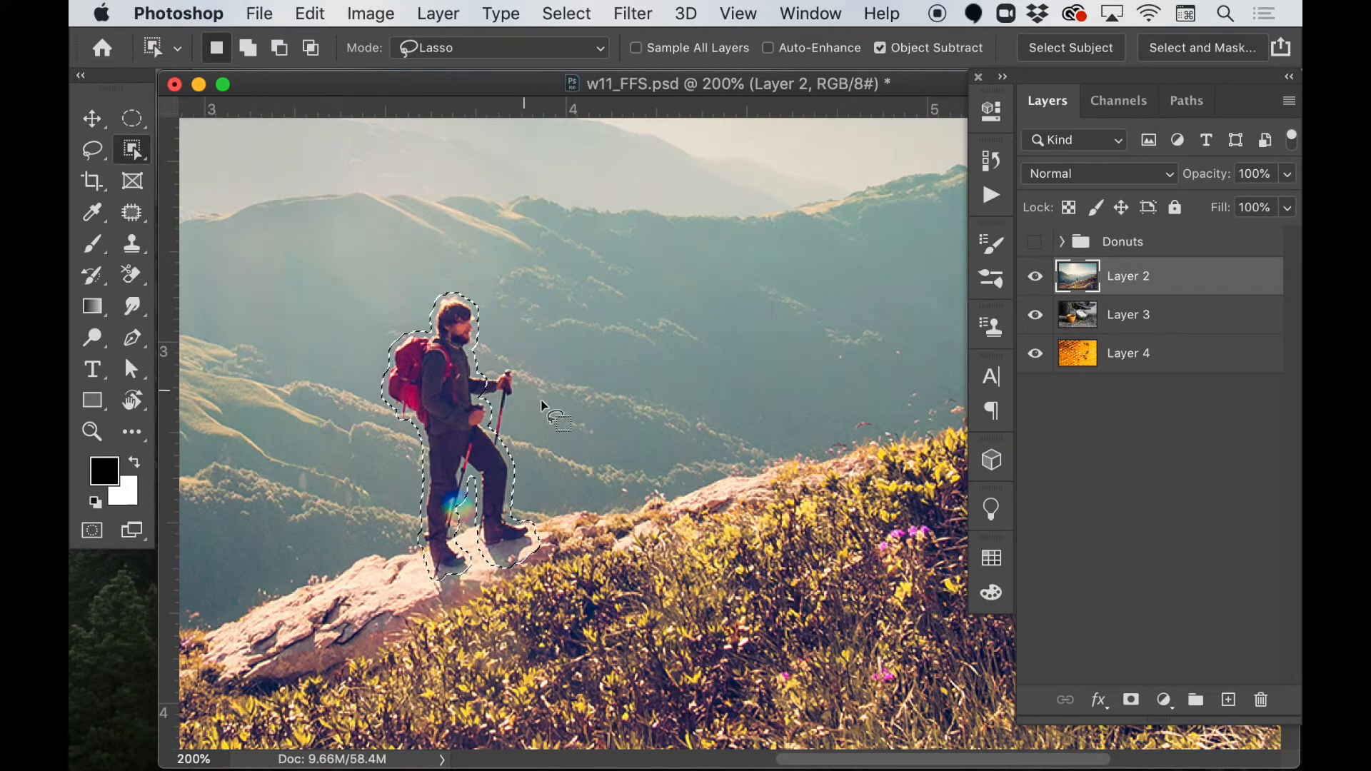
Fill the selected hiker using Content-Aware Fill with the Auto sampling area, outputting the result to a new layer.
{"action": "key", "text": "super+minus"}
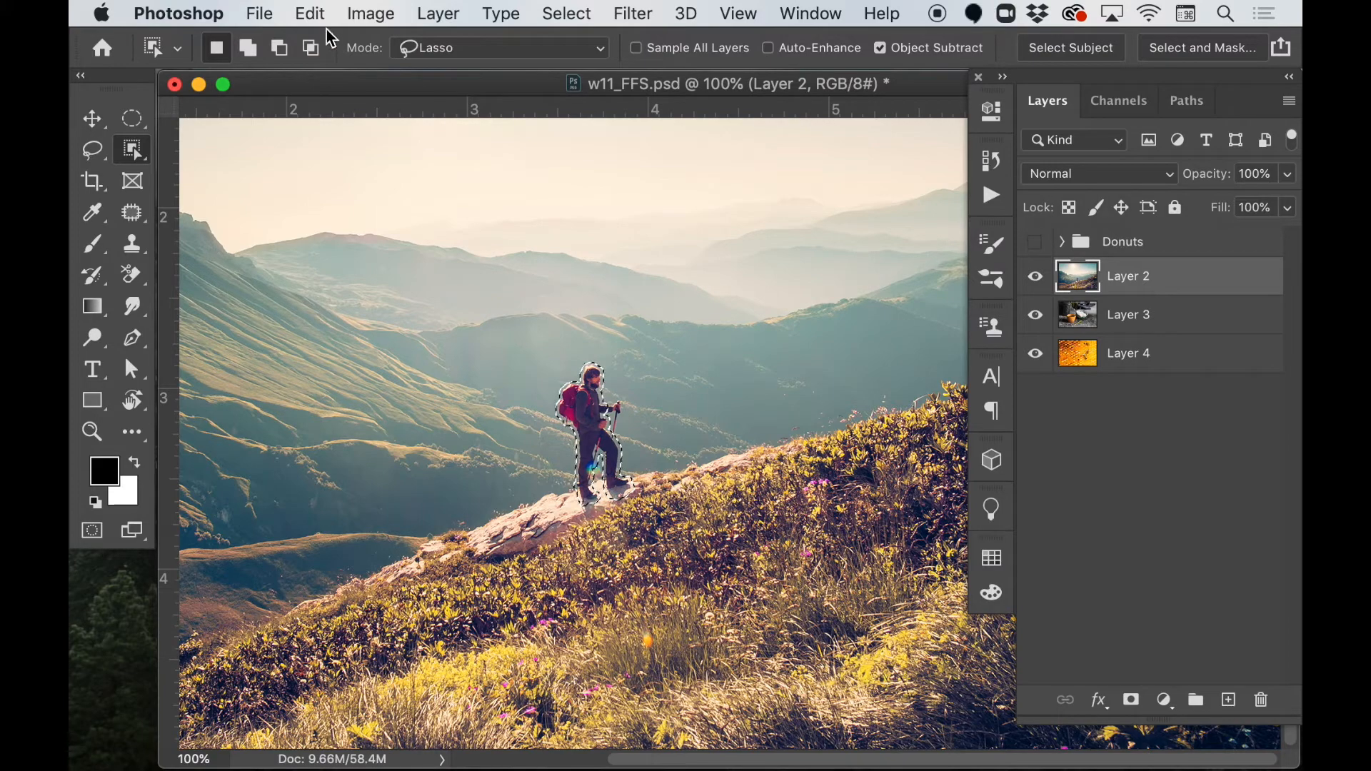
{"action": "left_click", "coordinate": [310, 12]}
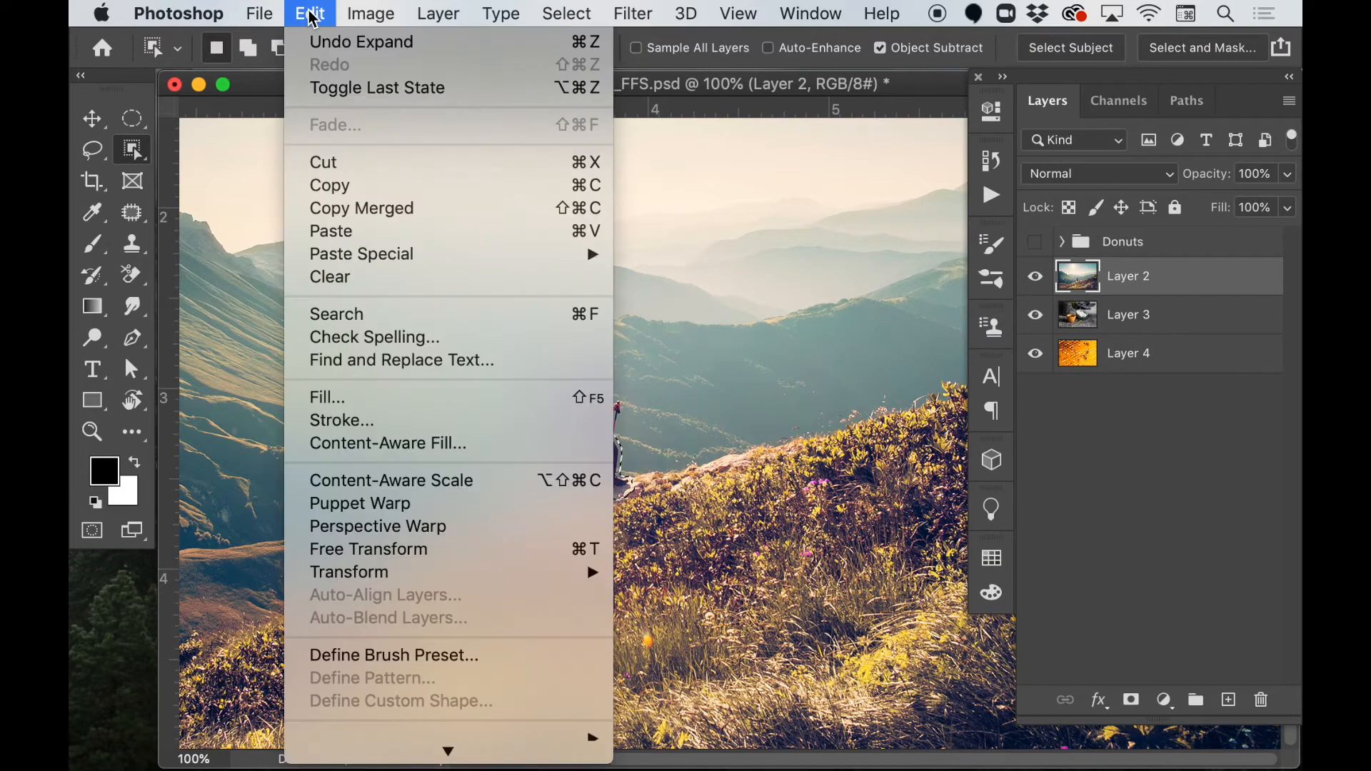
{"action": "left_click", "coordinate": [384, 444]}
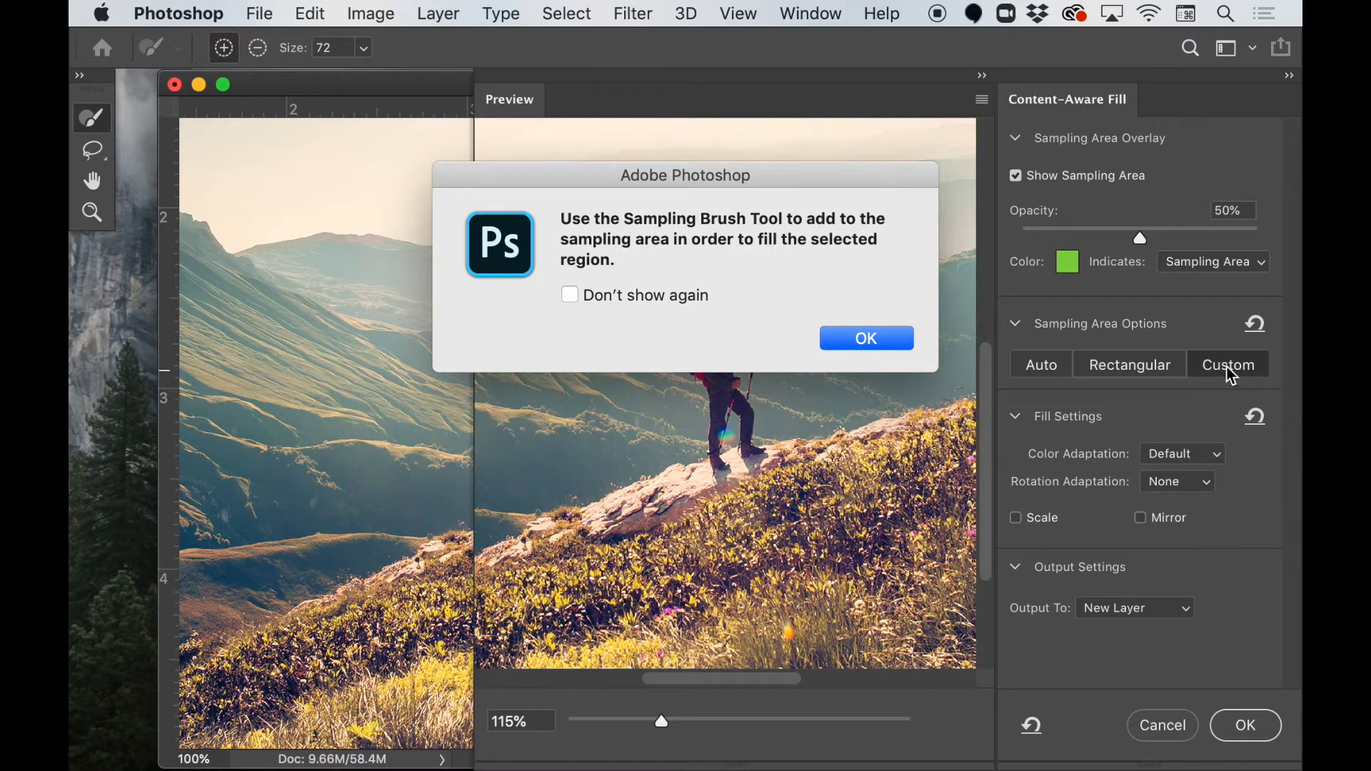
{"action": "left_click", "coordinate": [866, 339]}
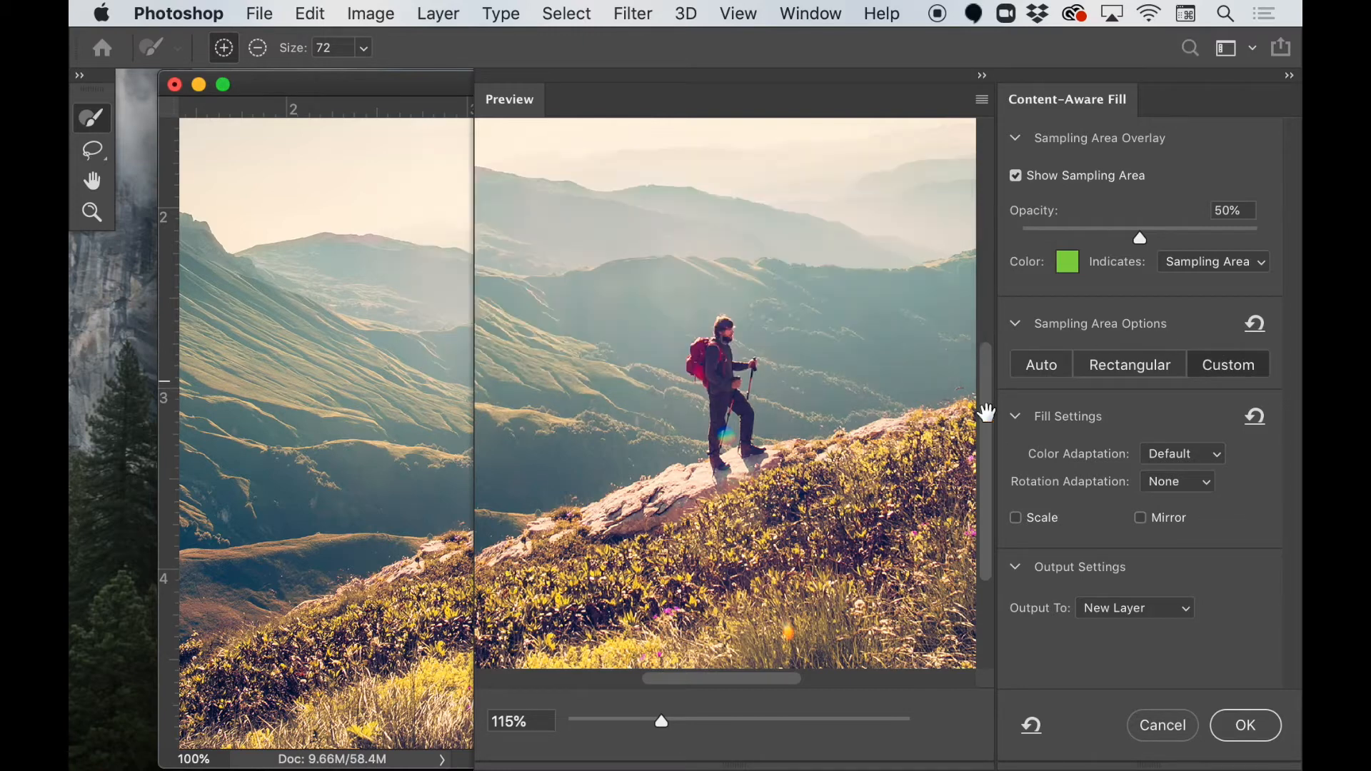
{"action": "left_click_drag", "start_coordinate": [407, 85], "coordinate": [171, 123]}
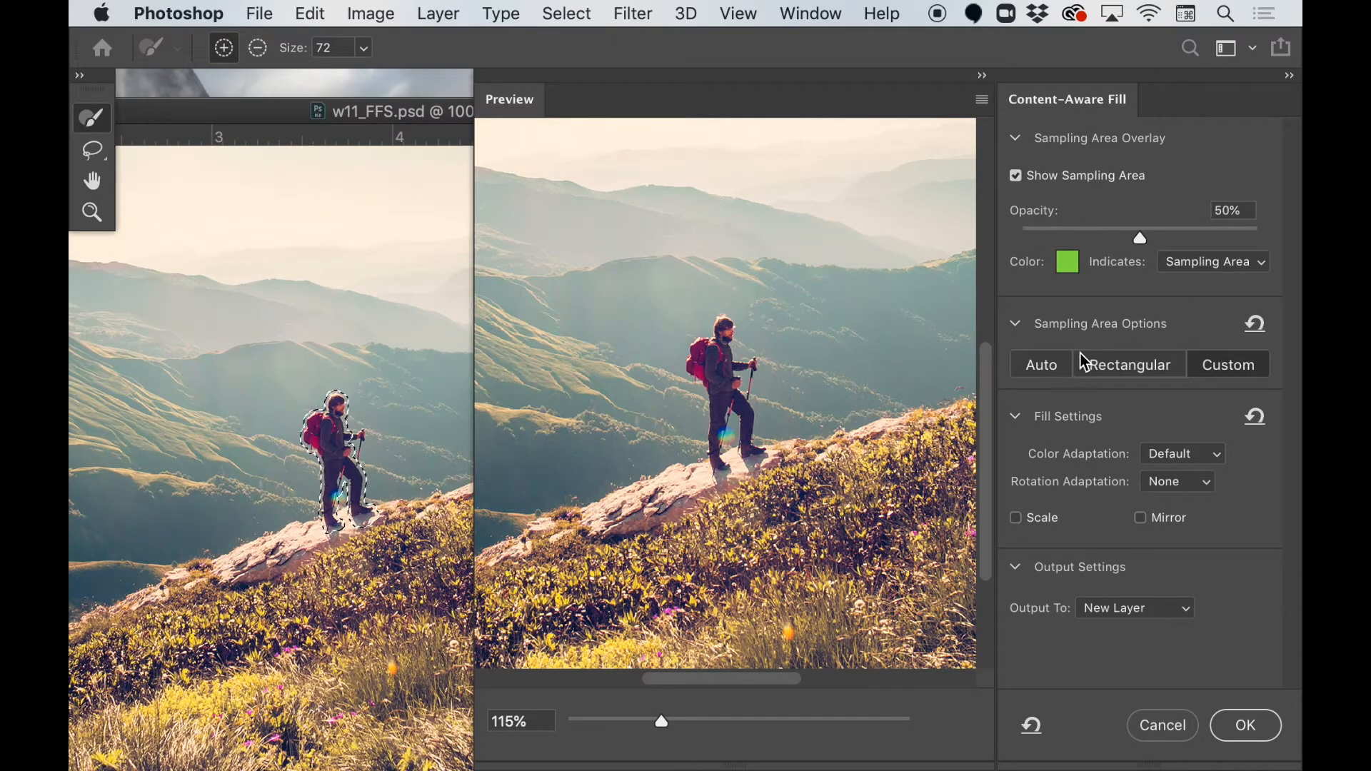
{"action": "left_click", "coordinate": [1046, 367]}
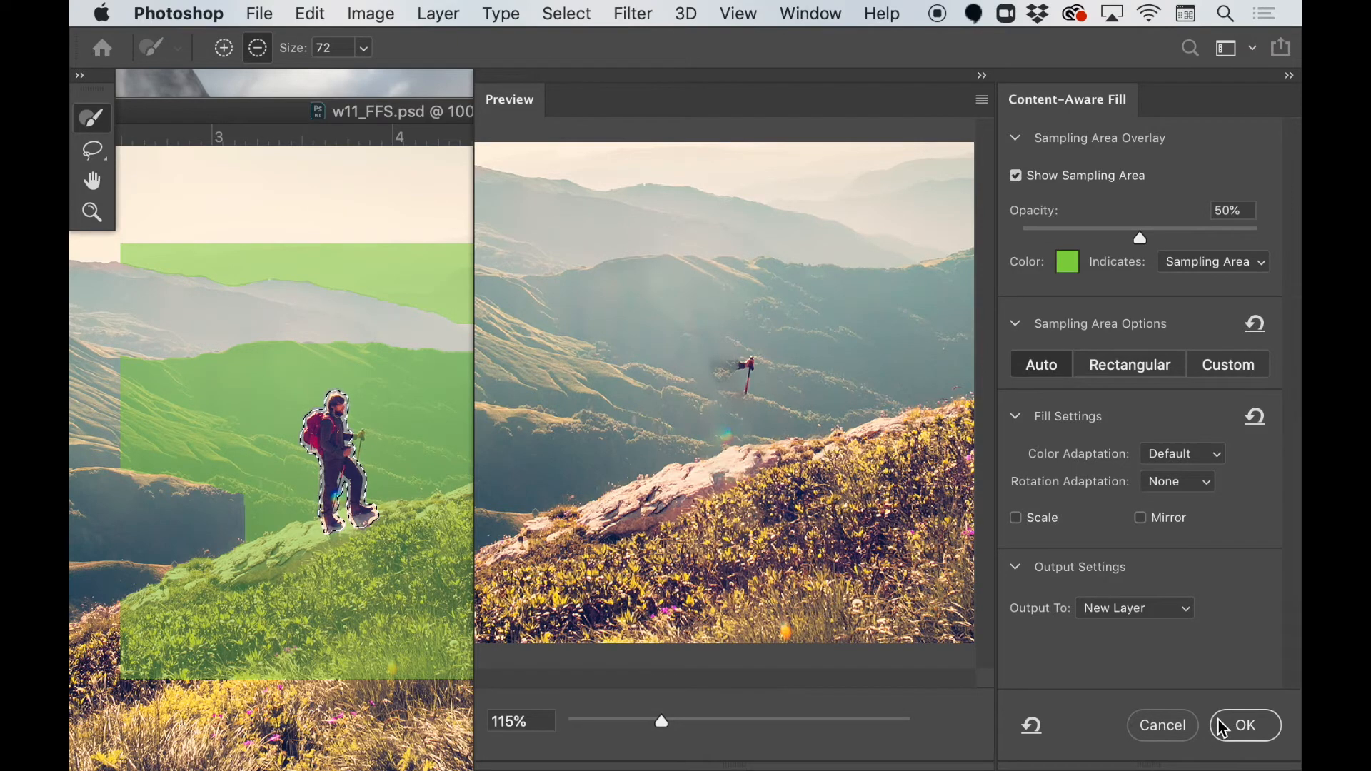
{"action": "scroll", "coordinate": [1218, 729], "scroll_direction": "left", "scroll_amount": 1}
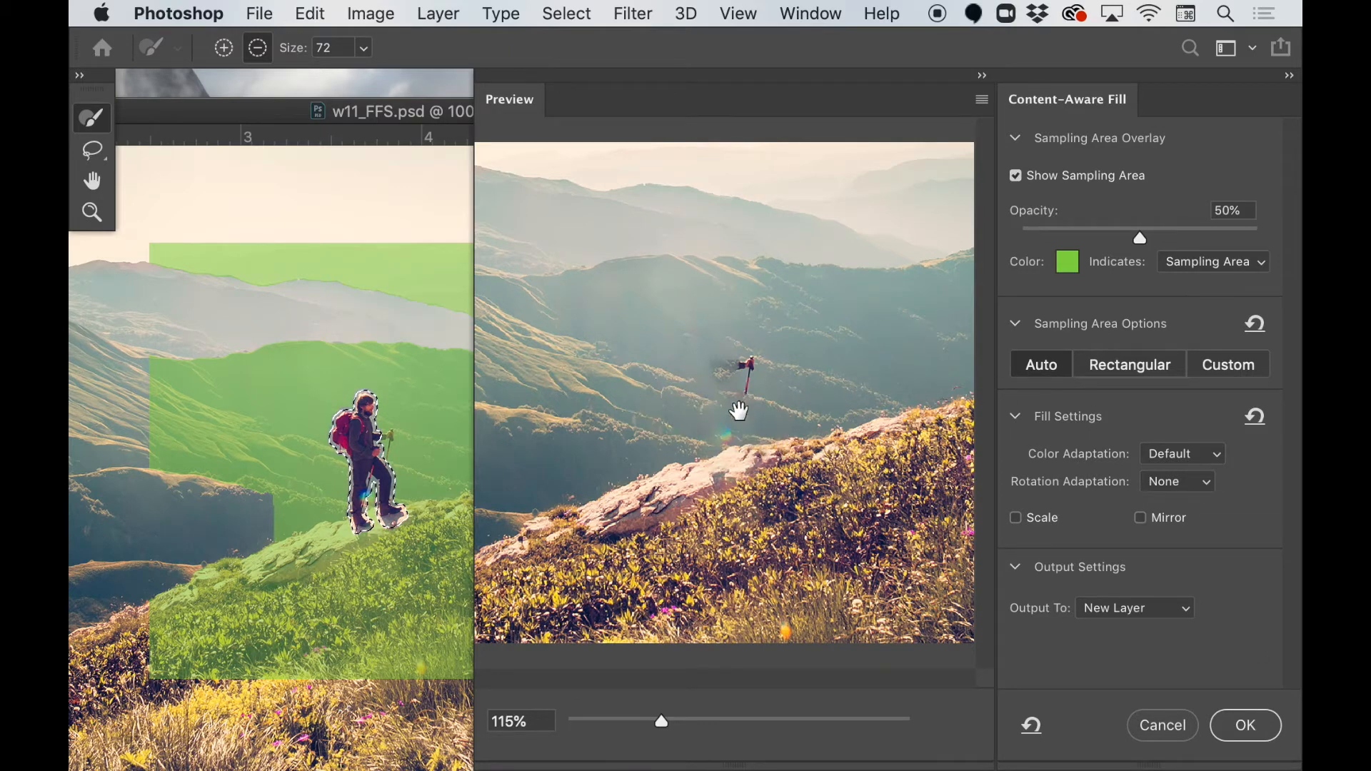
{"action": "left_click", "coordinate": [1246, 728]}
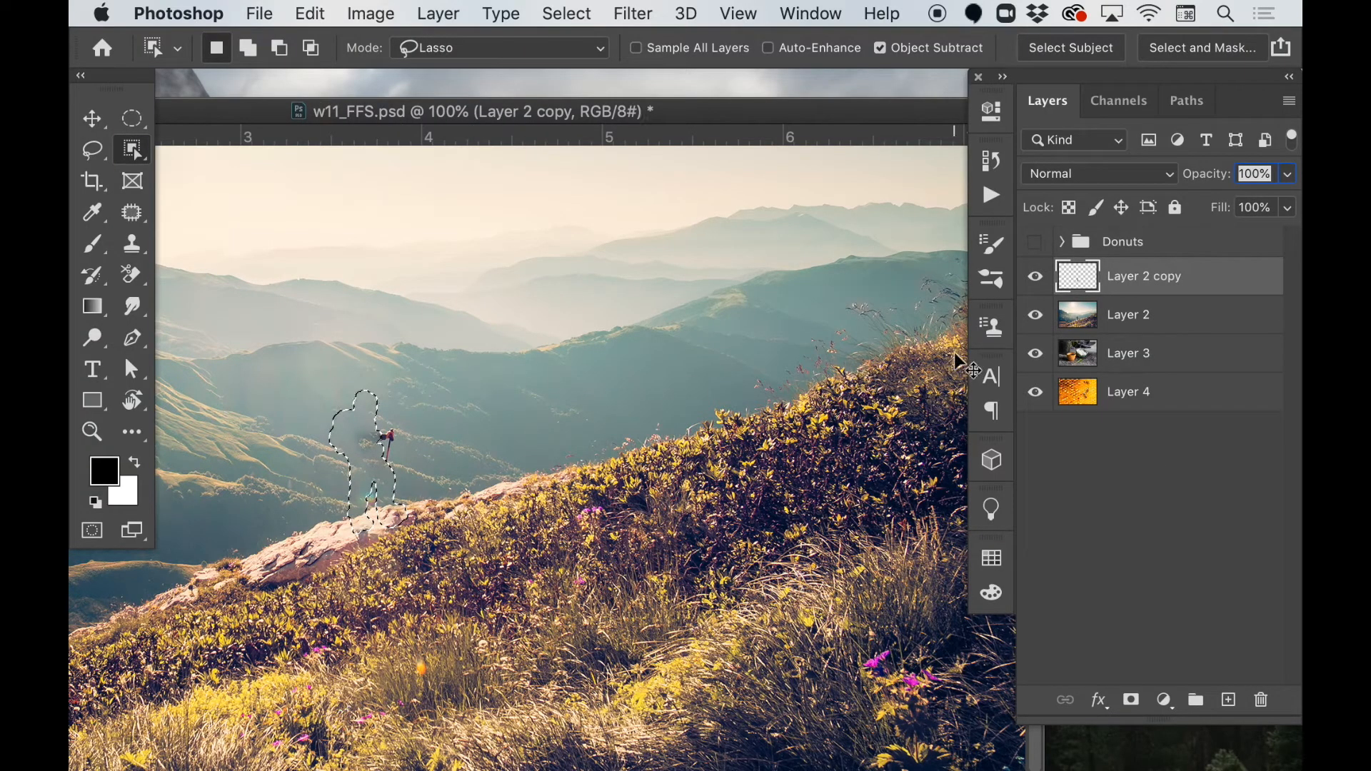
Deselect the hiker outline and ready the Spot Healing Brush with Sample All Layers enabled.
{"action": "key", "text": "super+d"}
{"action": "key", "text": "j"}
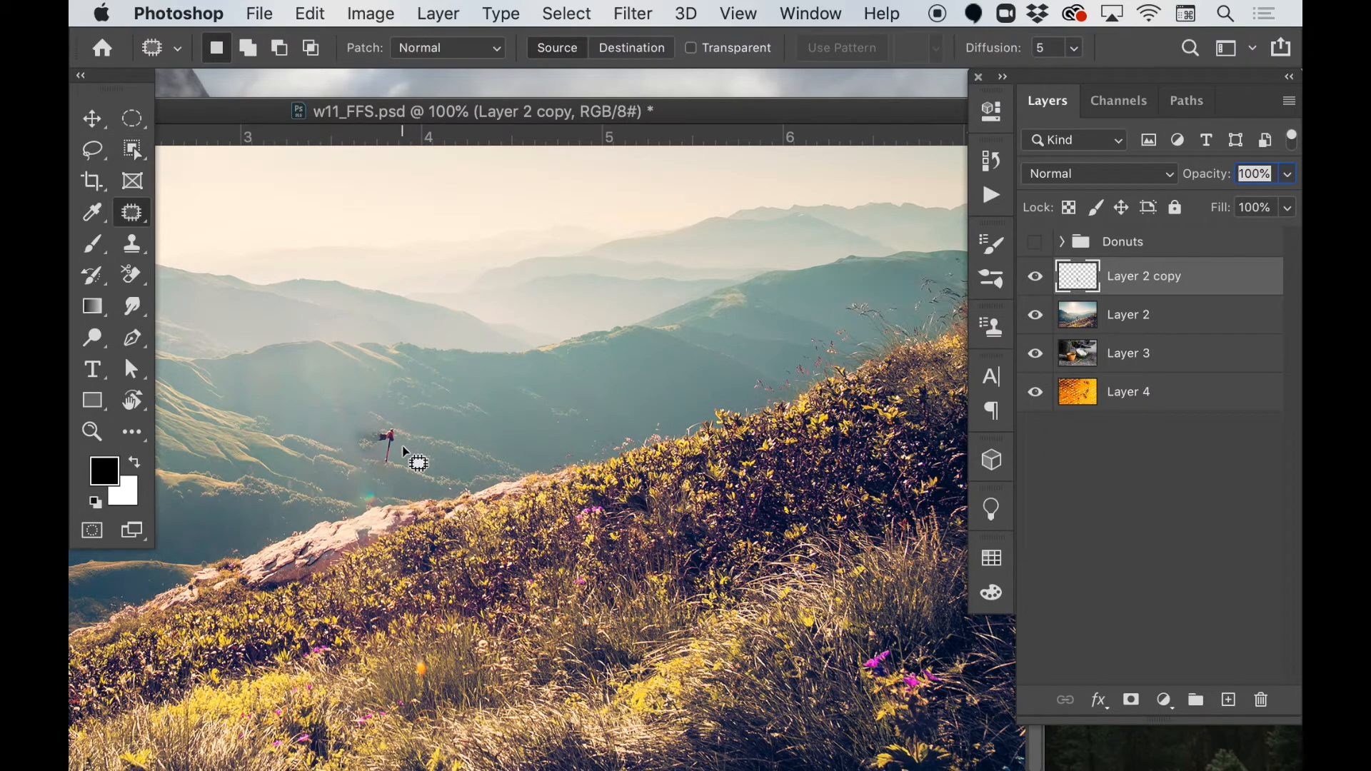
{"action": "key", "text": "shift+j"}
{"action": "key", "text": "shift+j"}
{"action": "key", "text": "shift+j"}
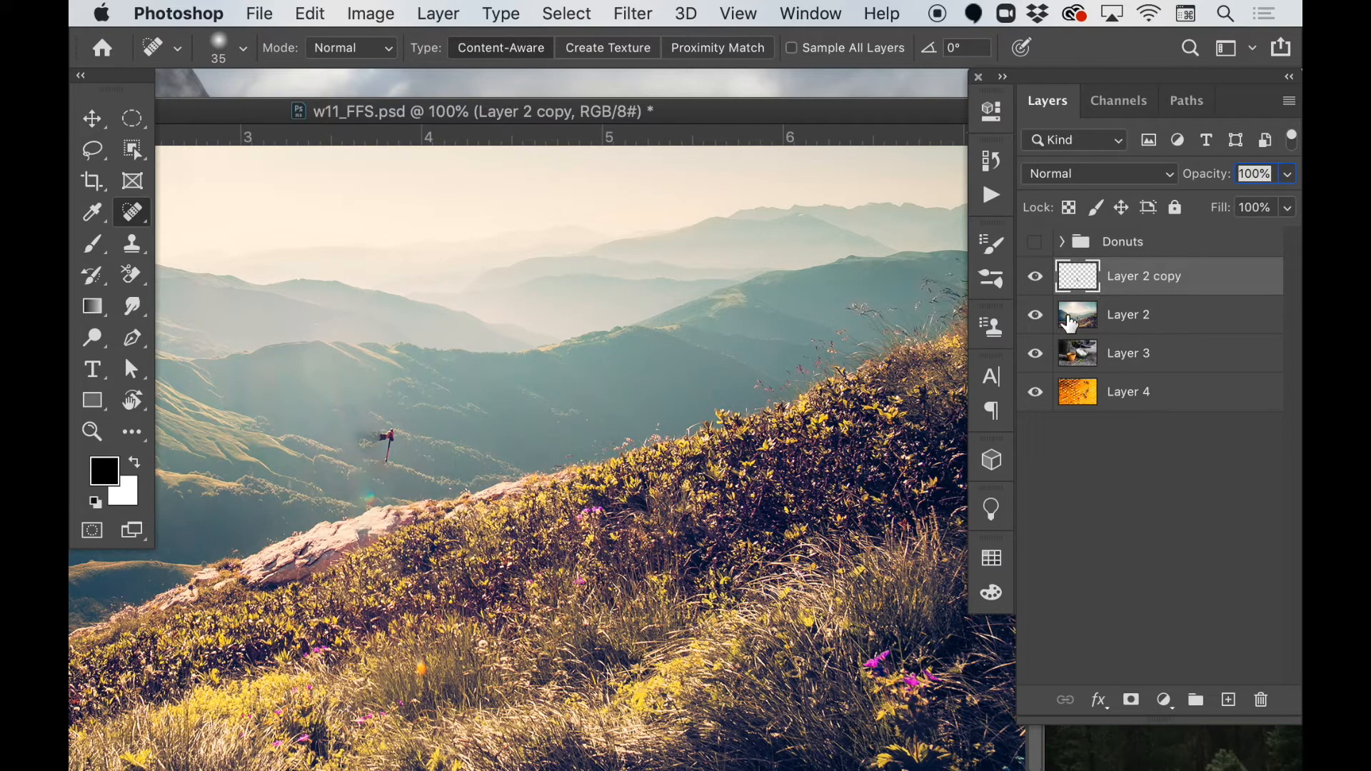
{"action": "left_click", "coordinate": [792, 48]}
Duplicate Layer 2 and make the fill layer, Layer 2 copy, active again.
{"action": "left_click", "coordinate": [1146, 318]}
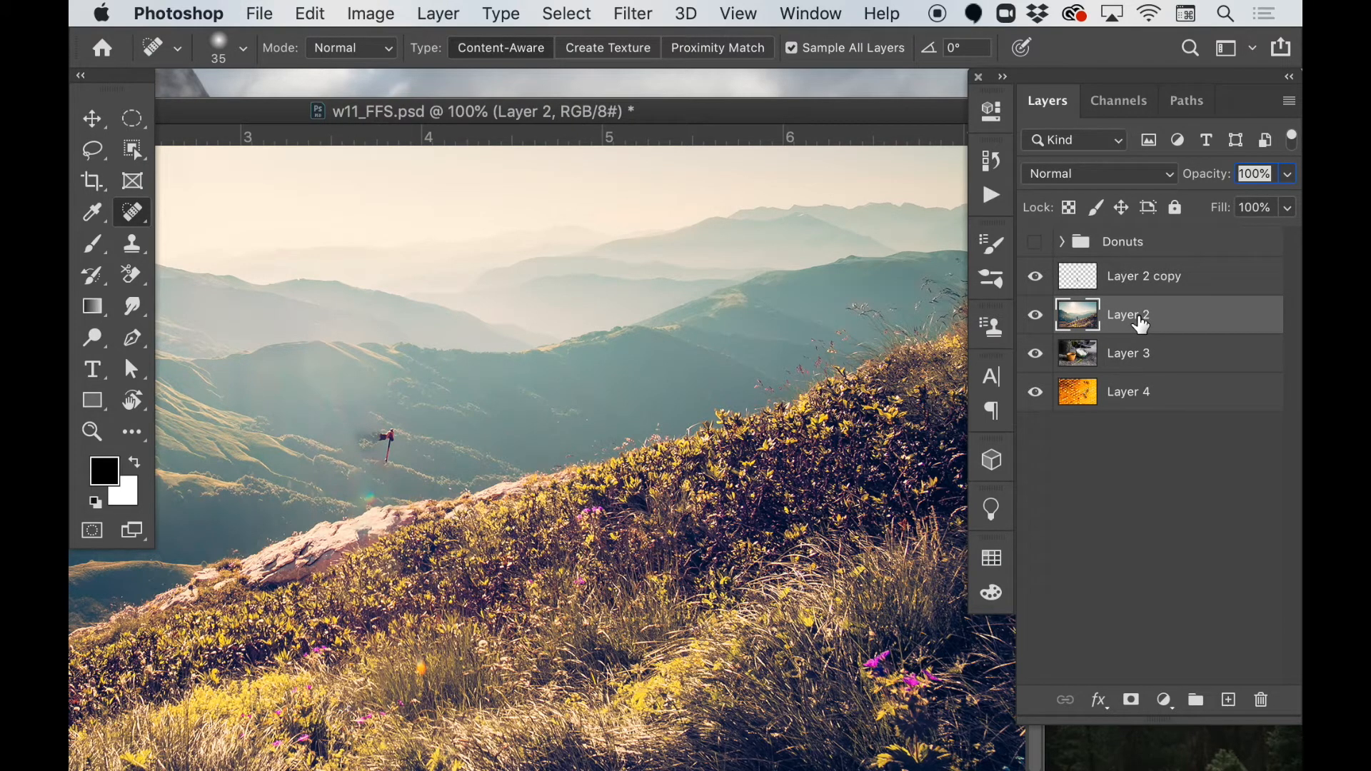
{"action": "key", "text": "super+j"}
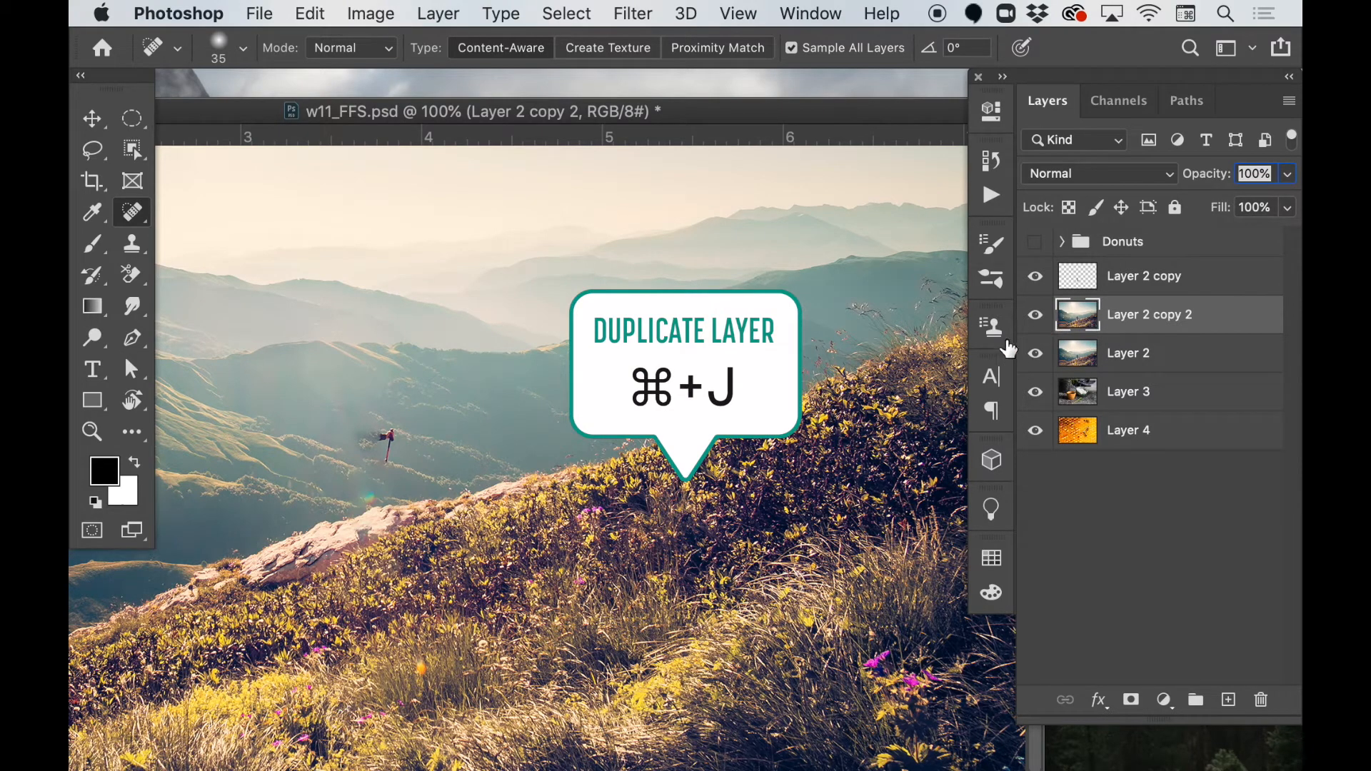
{"action": "left_click", "coordinate": [1074, 282]}
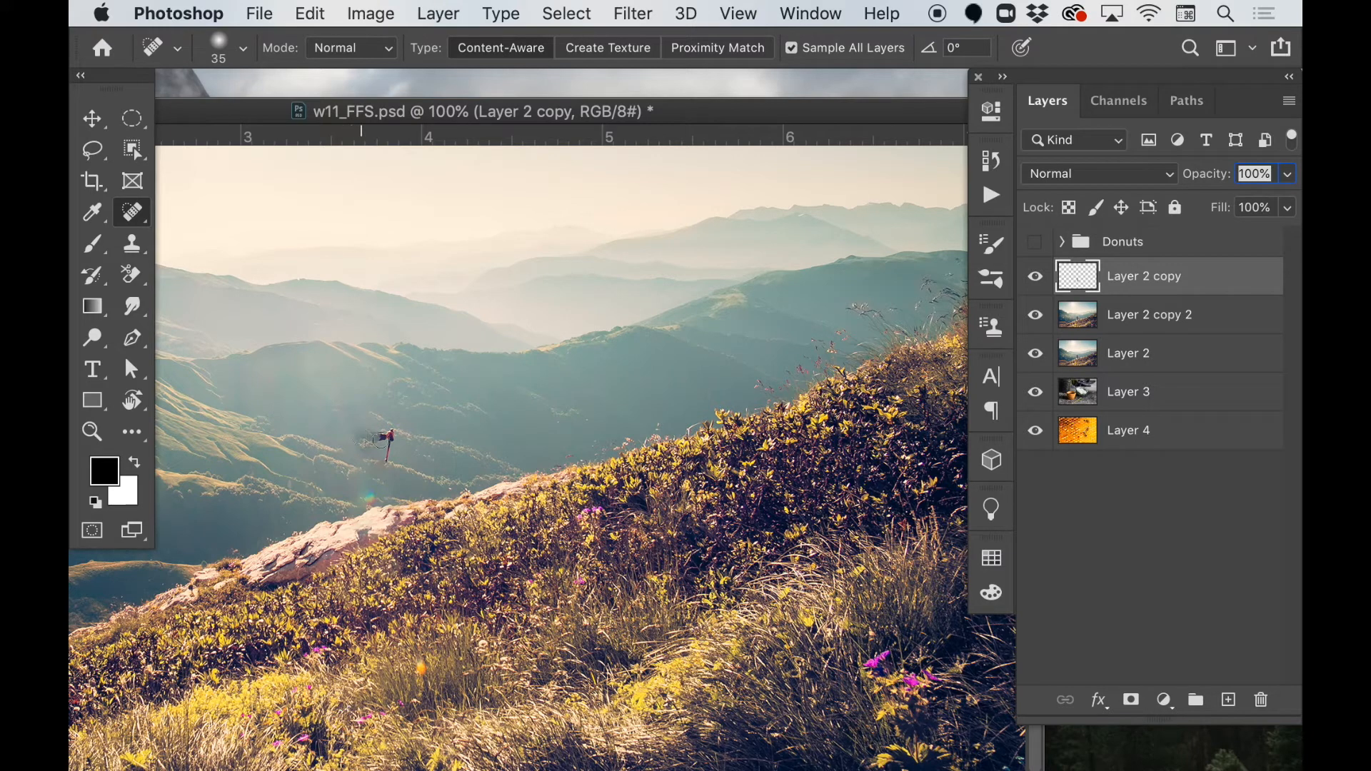
Heal the dark smudge beside the leftover hand on Layer 2 copy and compare the layer hidden and shown.
{"action": "left_click_drag", "start_coordinate": [360, 442], "coordinate": [378, 437]}
{"action": "left_click", "coordinate": [1035, 278]}
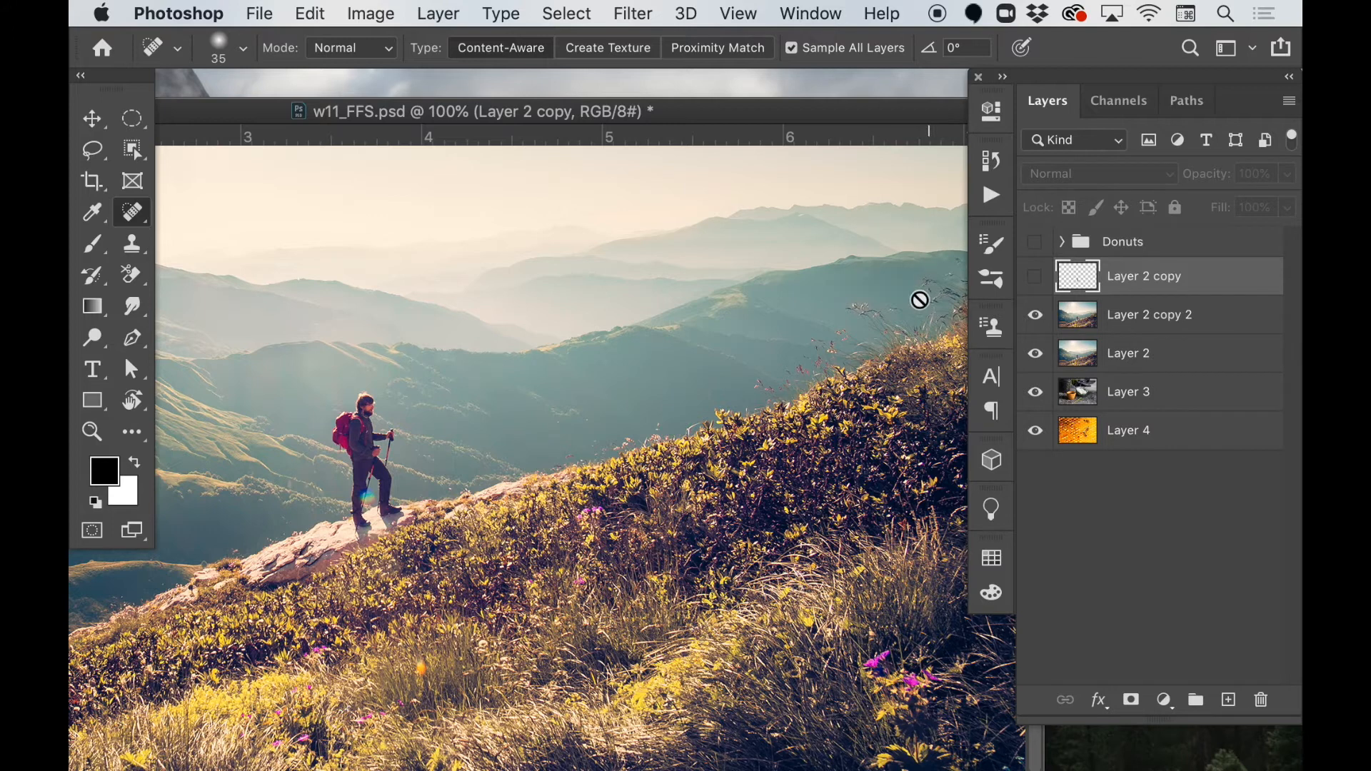
{"action": "left_click", "coordinate": [1035, 280]}
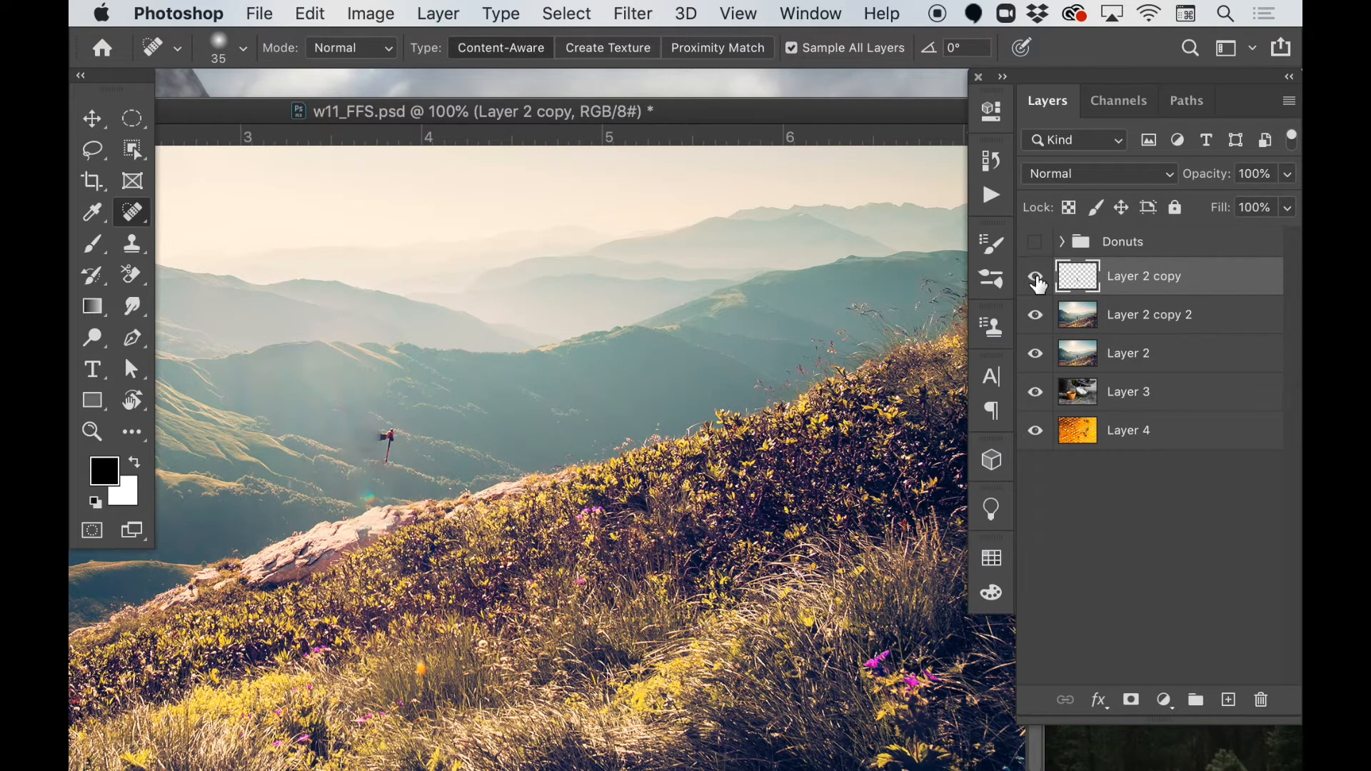
Merge Layer 2 copy with Layer 2 copy 2 and check the merged layer against the original.
{"action": "left_click", "coordinate": [1140, 320]}
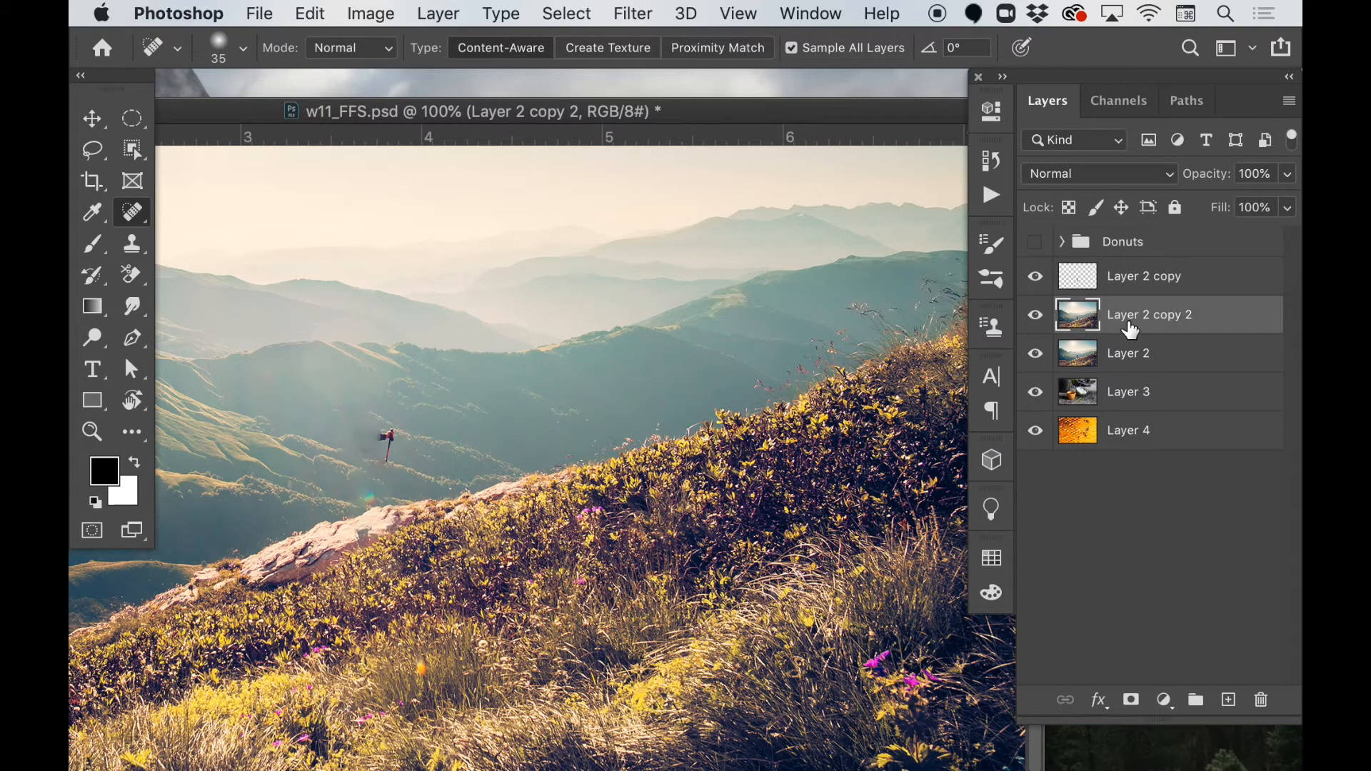
{"action": "left_click", "coordinate": [1136, 280], "text": "shift"}
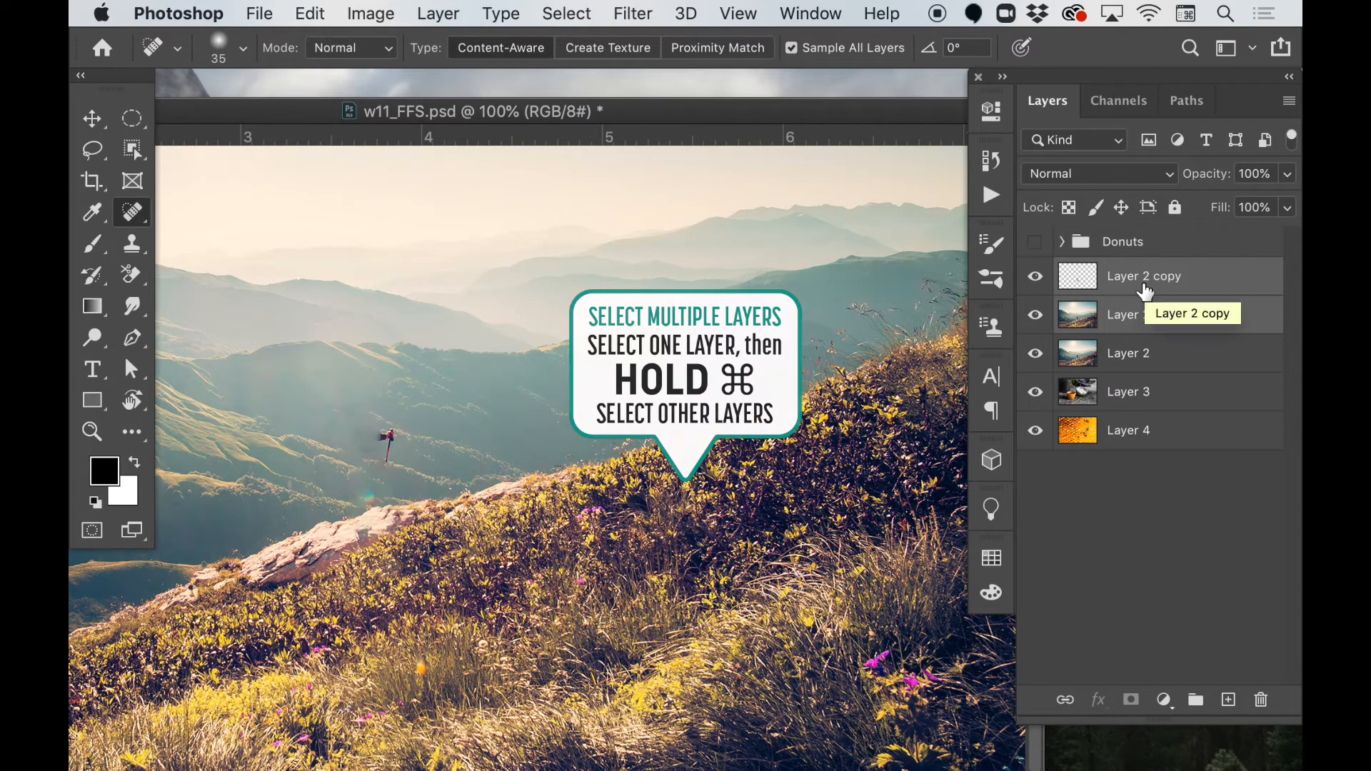
{"action": "key", "text": "super+e"}
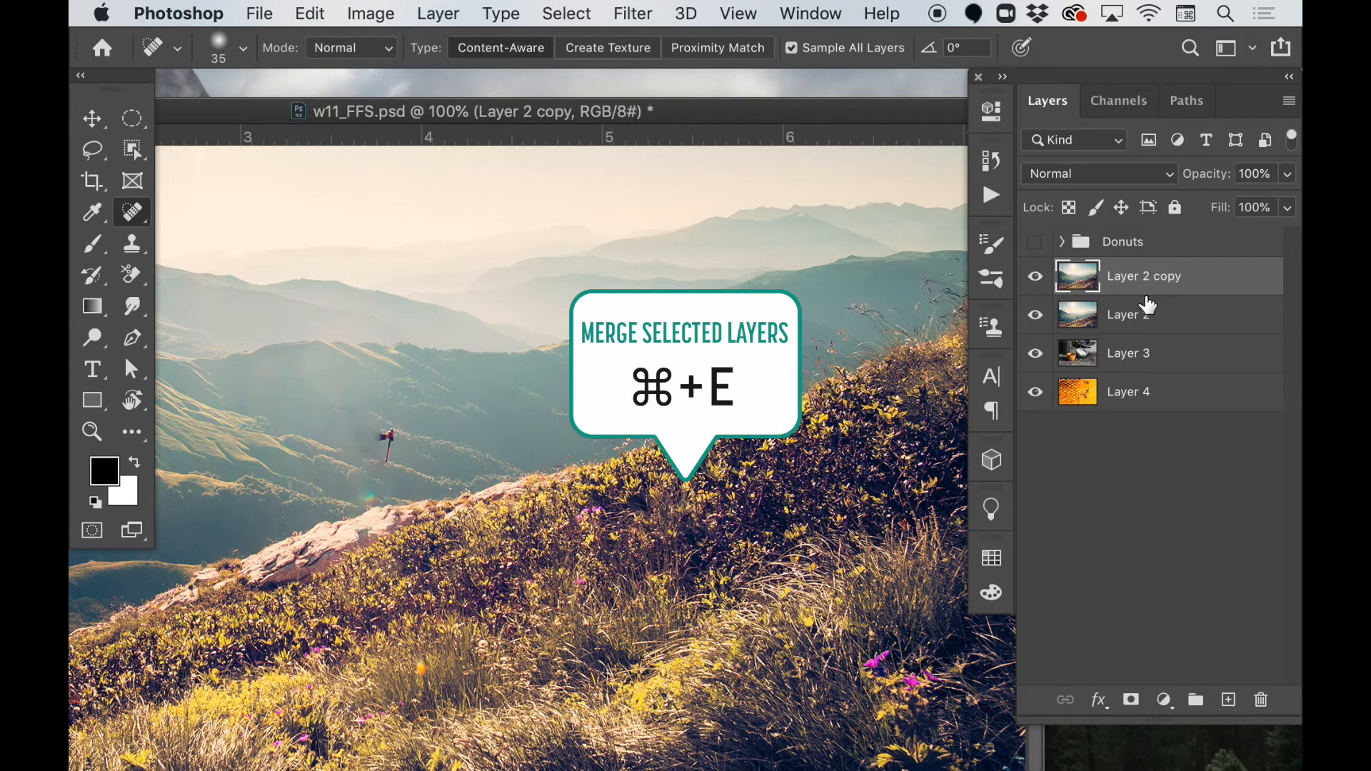
{"action": "left_click", "coordinate": [1036, 278]}
{"action": "left_click", "coordinate": [1036, 279]}
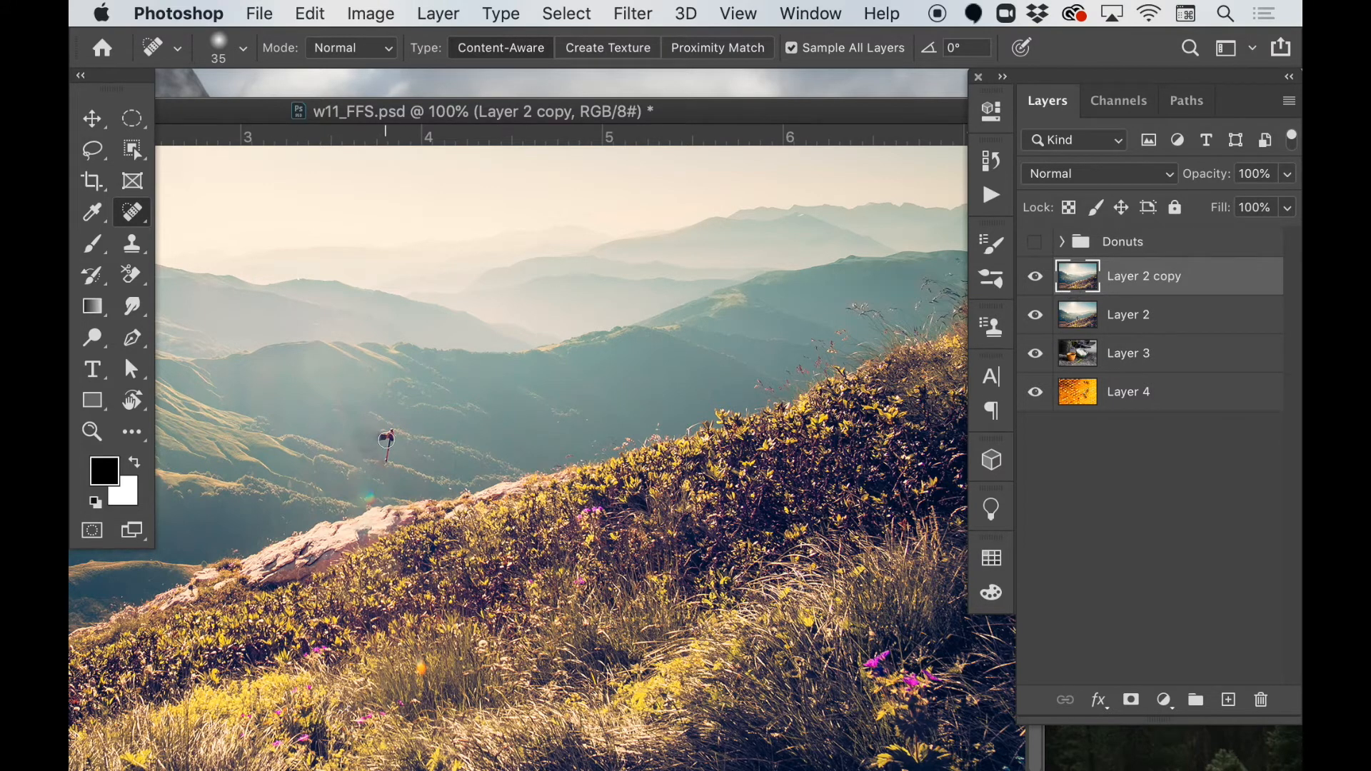
Heal away the leftover hand and hiking pole and the nearby hillside patches, and compare Layer 2 copy with the original.
{"action": "mouse_move", "coordinate": [384, 437]}
{"action": "left_mouse_down"}
{"action": "mouse_move", "coordinate": [390, 461]}
{"action": "mouse_move", "coordinate": [362, 437]}
{"action": "mouse_move", "coordinate": [392, 451]}
{"action": "left_mouse_up"}
{"action": "scroll", "coordinate": [423, 462], "scroll_direction": "left", "scroll_amount": 4}
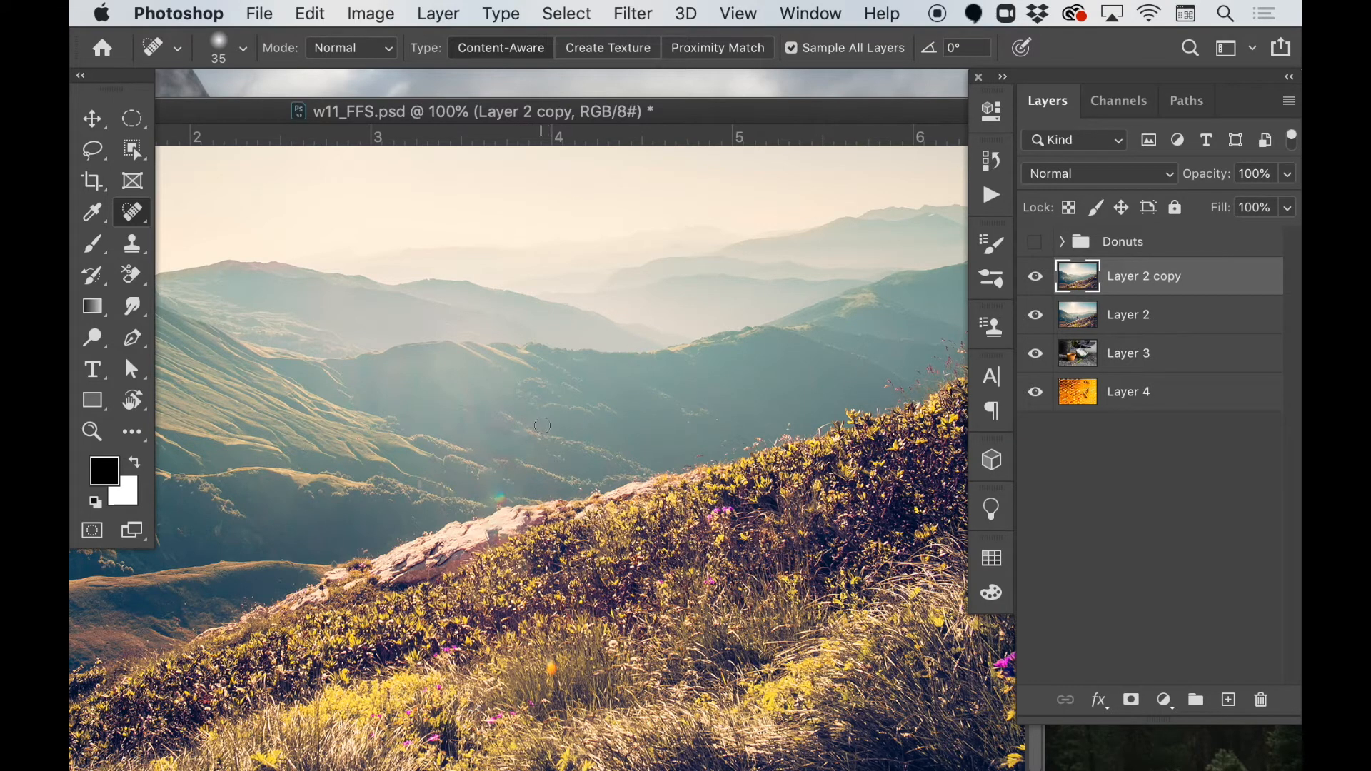
{"action": "left_click_drag", "start_coordinate": [536, 424], "coordinate": [449, 411]}
{"action": "left_click_drag", "start_coordinate": [502, 459], "coordinate": [509, 460]}
{"action": "left_click_drag", "start_coordinate": [649, 114], "coordinate": [741, 97]}
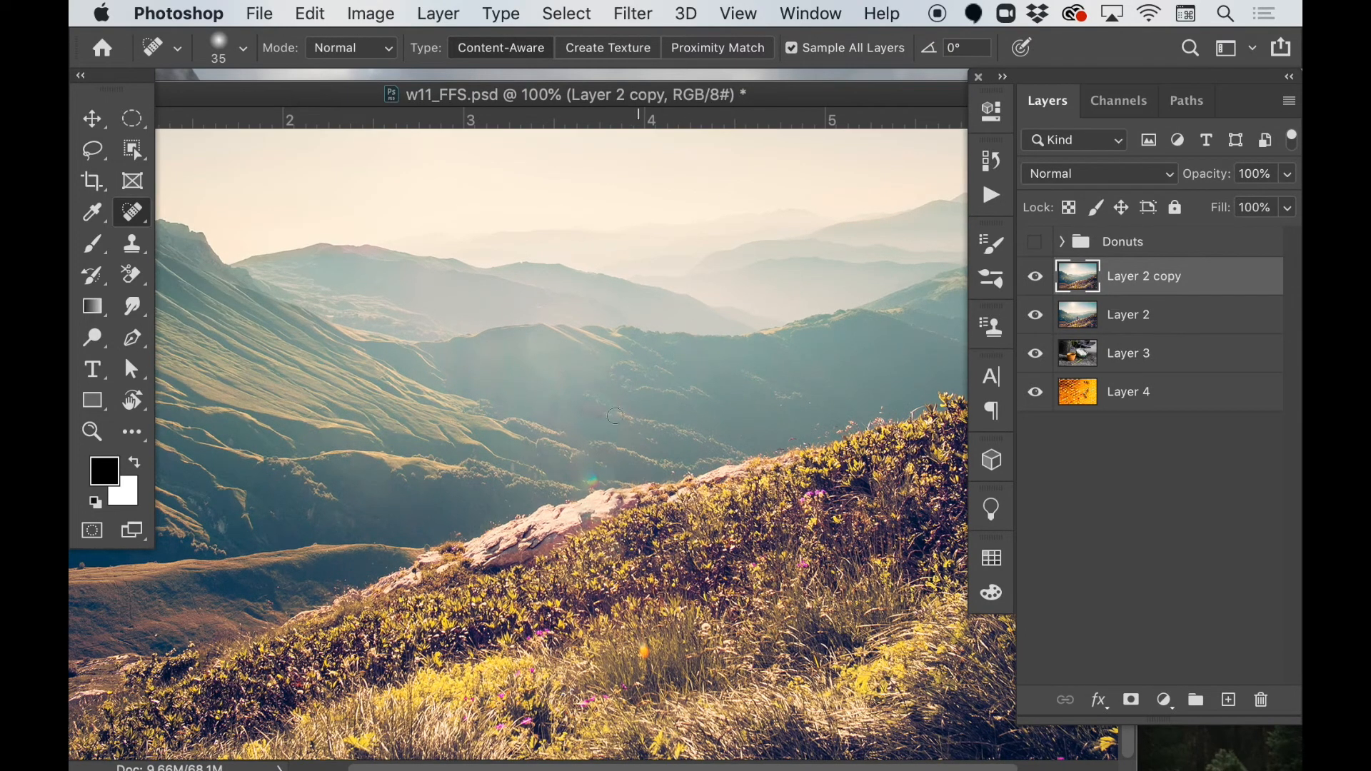
{"action": "left_click_drag", "start_coordinate": [552, 404], "coordinate": [605, 408]}
{"action": "left_click", "coordinate": [1048, 286]}
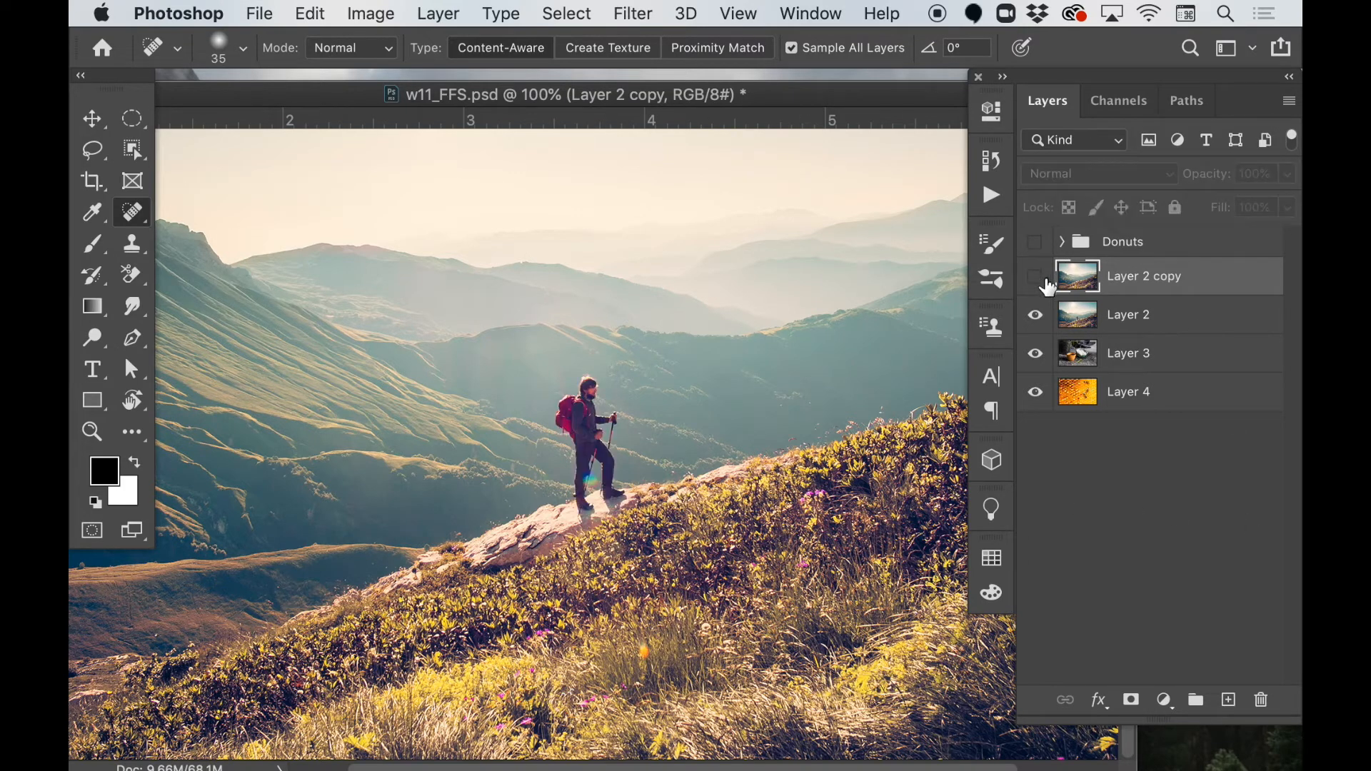
{"action": "left_click", "coordinate": [1047, 285]}
{"action": "left_click", "coordinate": [1047, 285]}
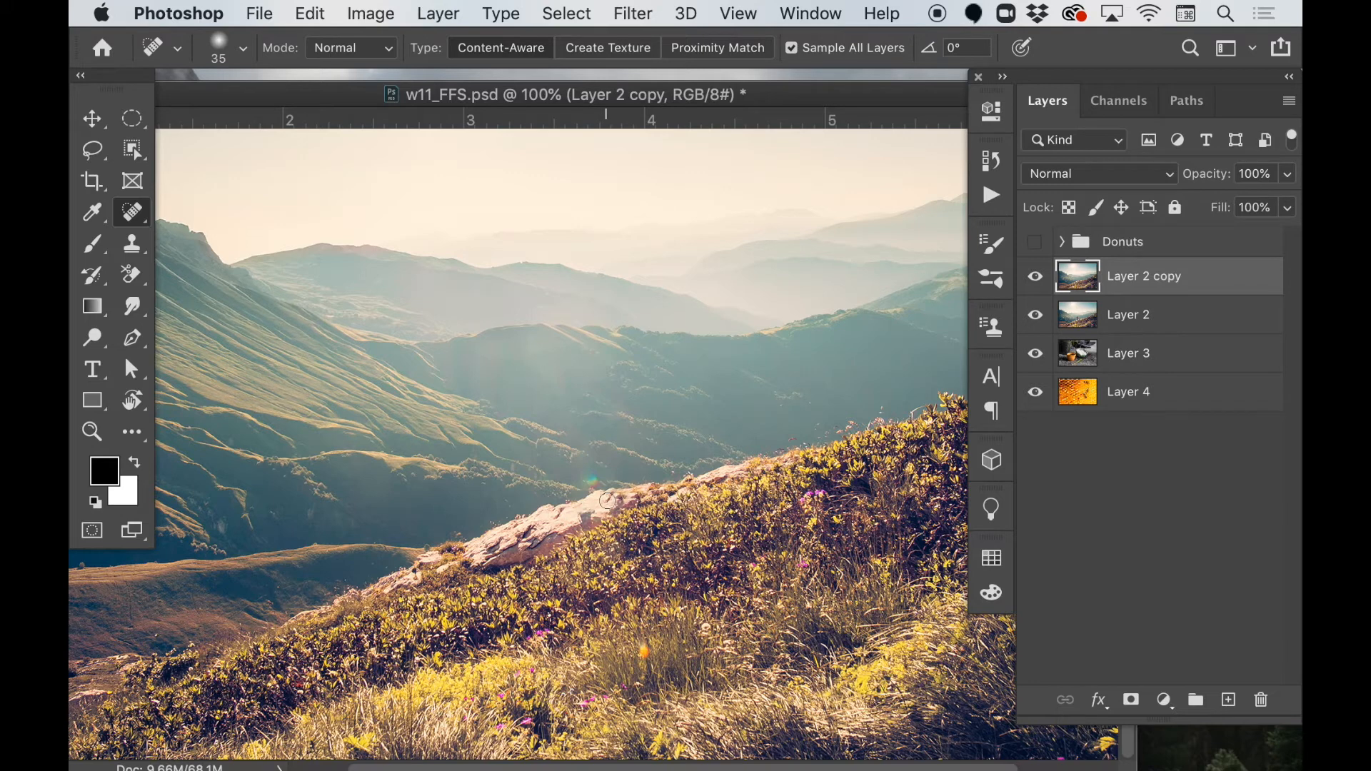
Spot-heal the blemish on the rock and the coloured lens flare just above it, adjusting the brush size for each.
{"action": "key", "text": "bracketleft"}
{"action": "key", "text": "bracketleft"}
{"action": "key", "text": "bracketleft"}
{"action": "left_click", "coordinate": [607, 497]}
{"action": "key", "text": "bracketright"}
{"action": "key", "text": "bracketright"}
{"action": "key", "text": "bracketright"}
{"action": "left_click", "coordinate": [593, 479]}
{"action": "key", "text": "super+z"}
{"action": "left_click", "coordinate": [599, 478]}
{"action": "scroll", "coordinate": [598, 426], "scroll_direction": "up", "scroll_amount": 2}
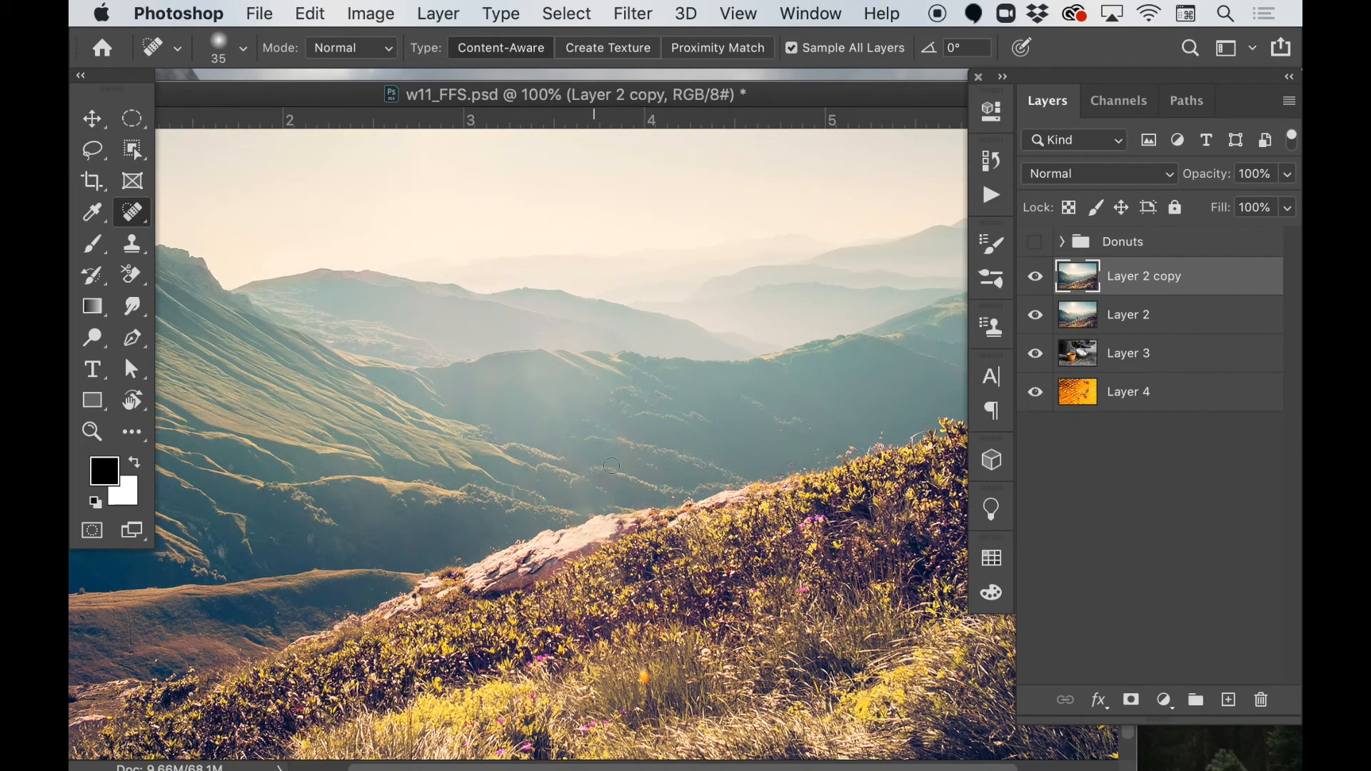
Compare the retouched landscape with the original at 66.67% zoom and leave Layer 2 copy hidden.
{"action": "key", "text": "super+minus"}
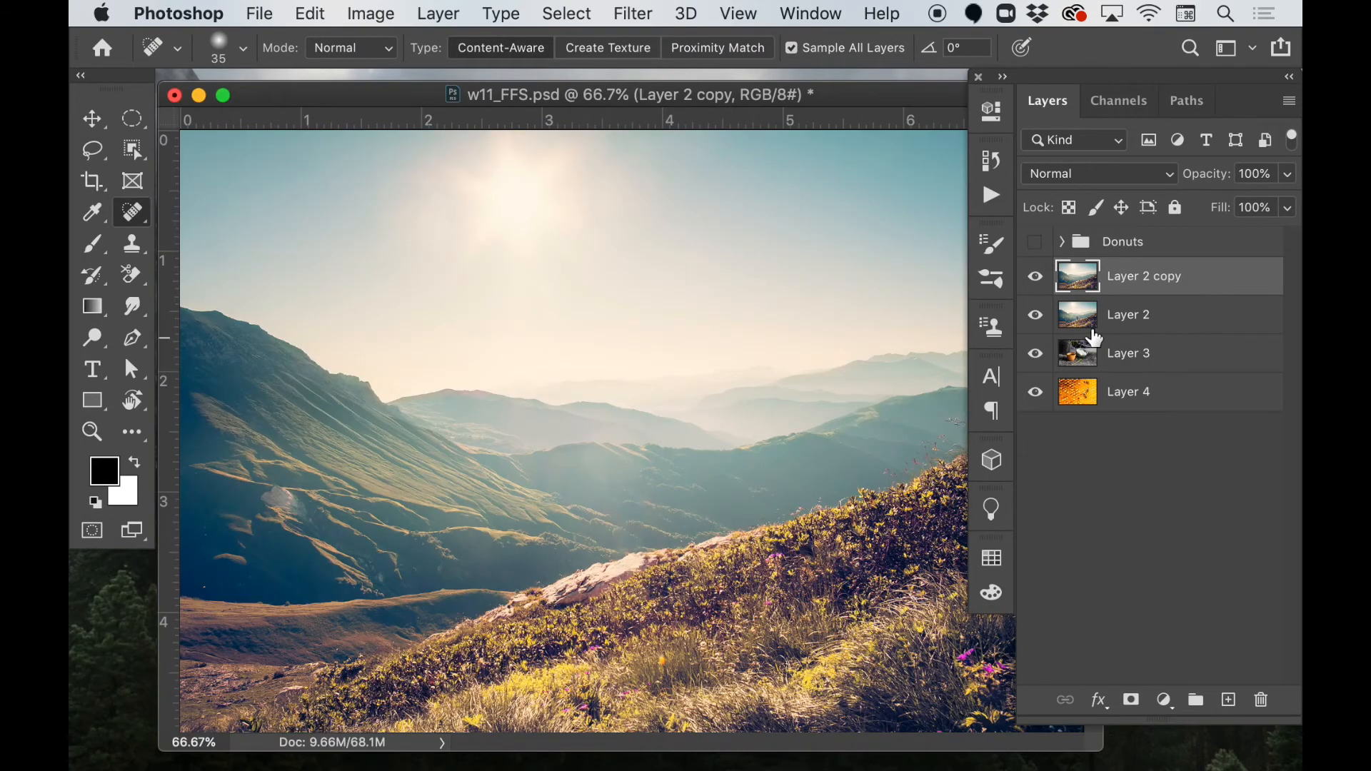
{"action": "left_click", "coordinate": [1035, 277]}
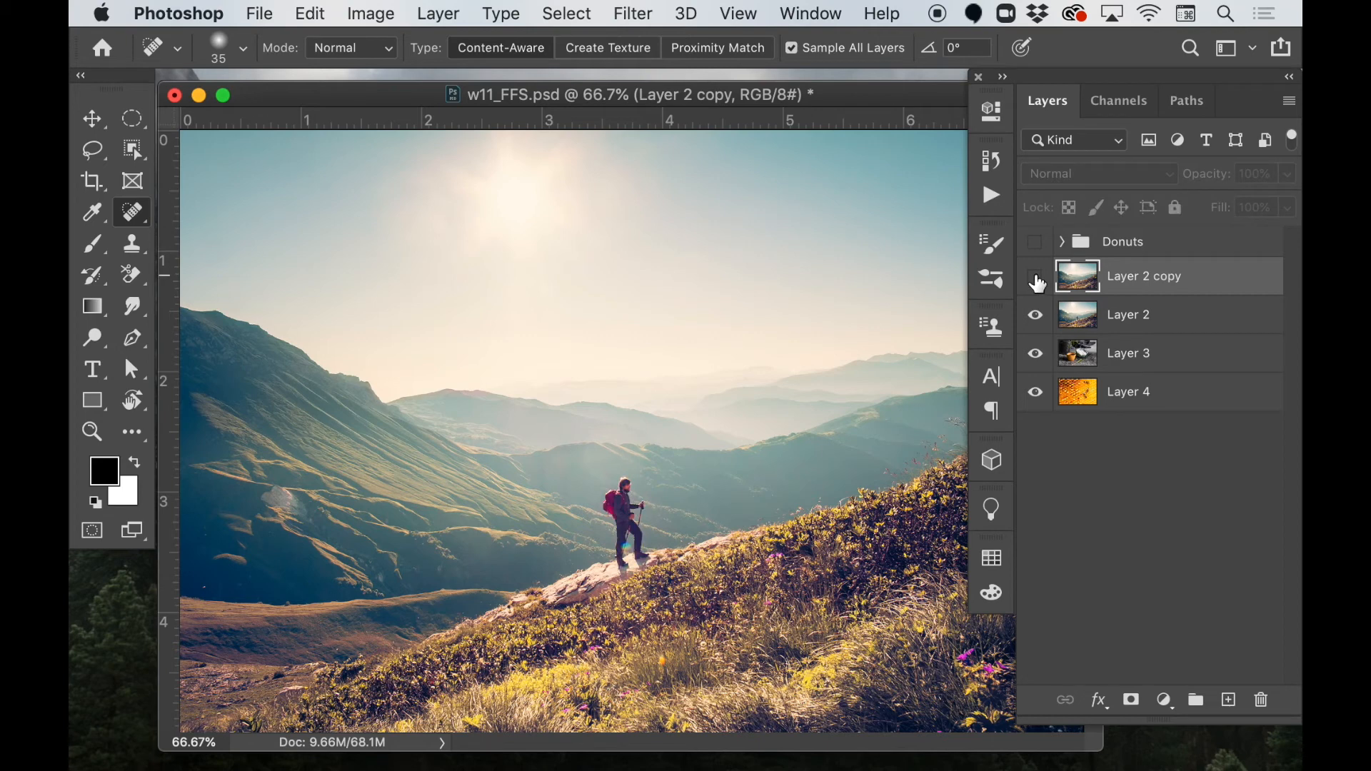
{"action": "left_click", "coordinate": [1036, 278]}
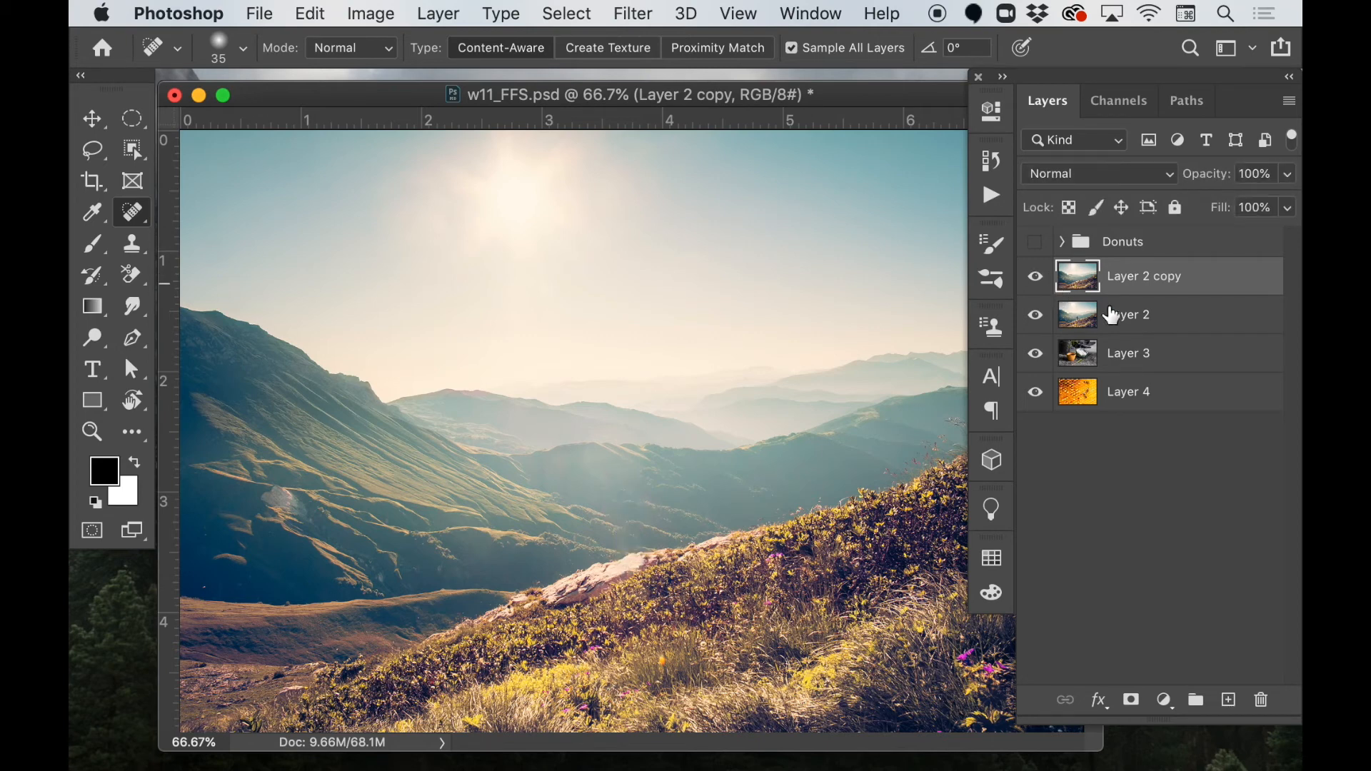
{"action": "left_click", "coordinate": [1034, 278]}
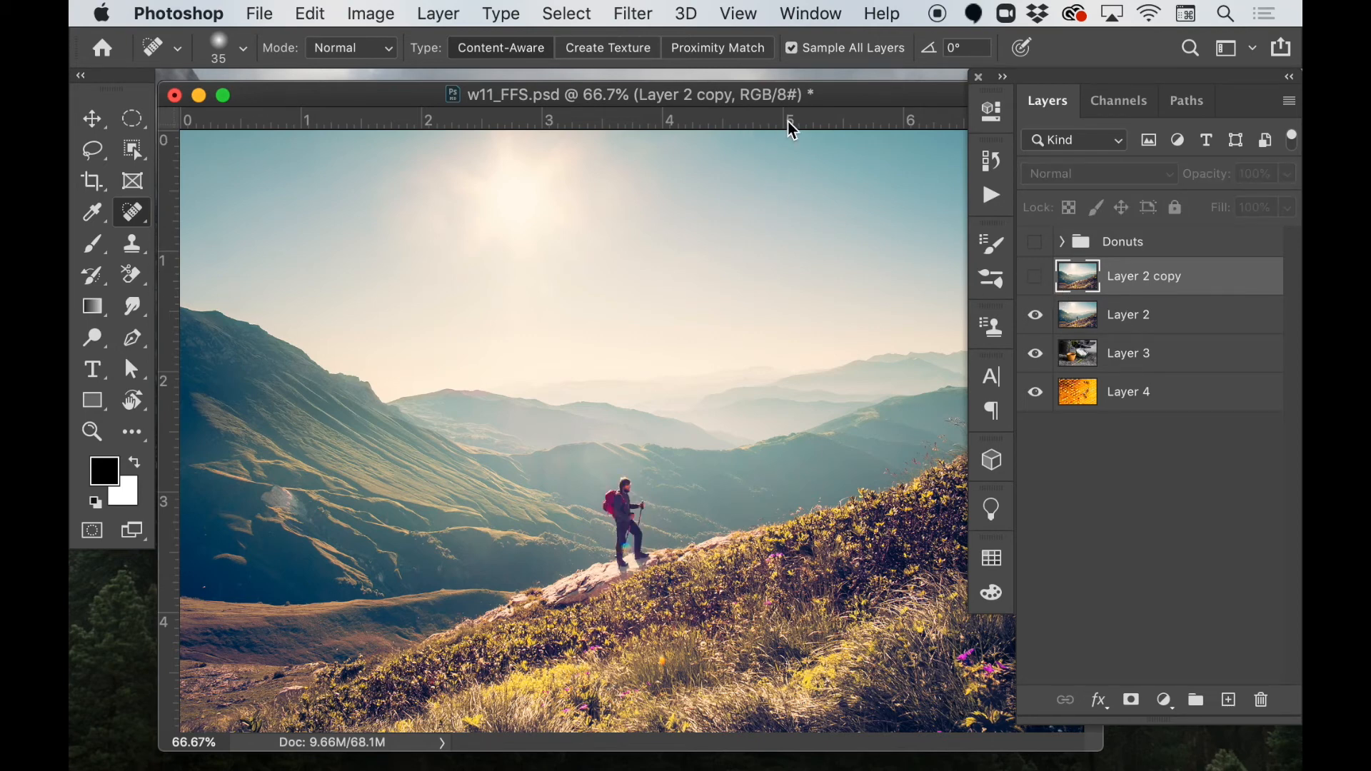
{"action": "left_click_drag", "start_coordinate": [802, 98], "coordinate": [739, 100]}
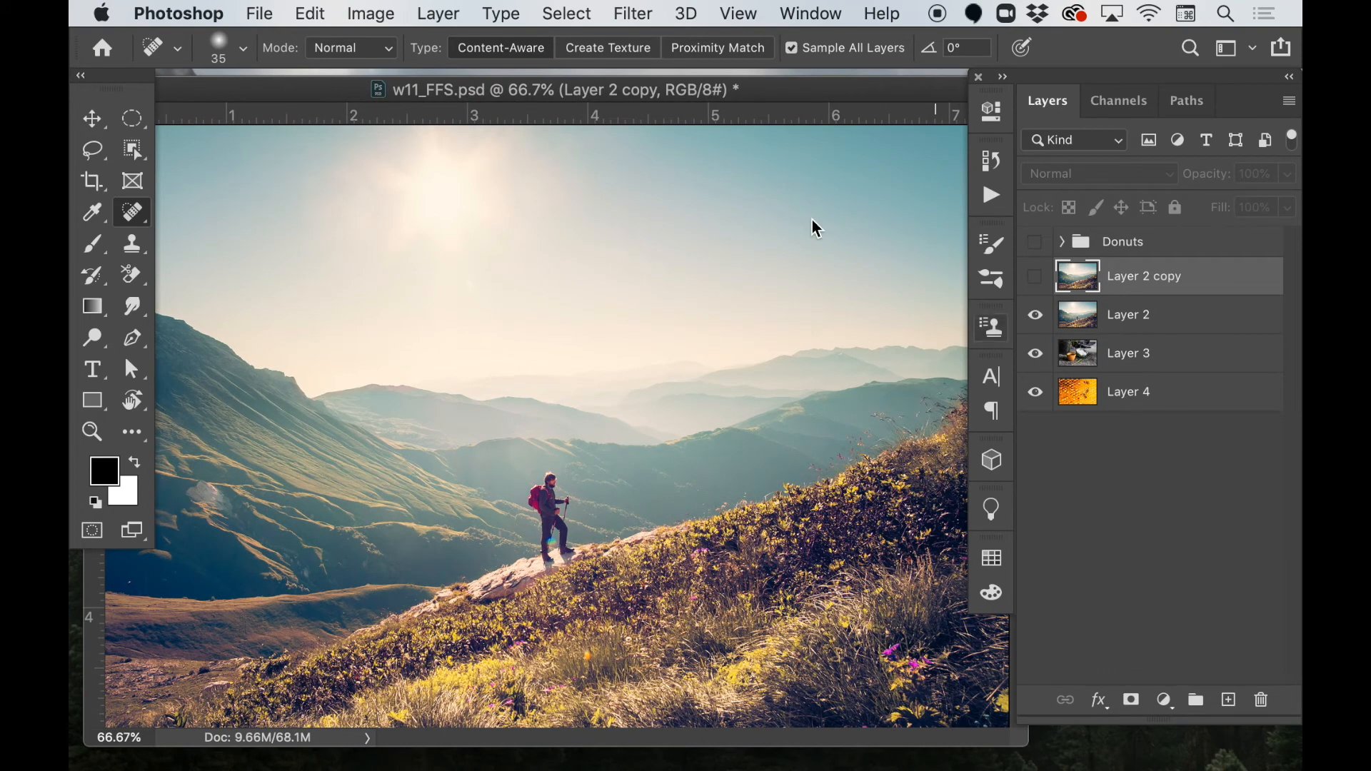
{"action": "left_click_drag", "start_coordinate": [819, 90], "coordinate": [765, 98]}
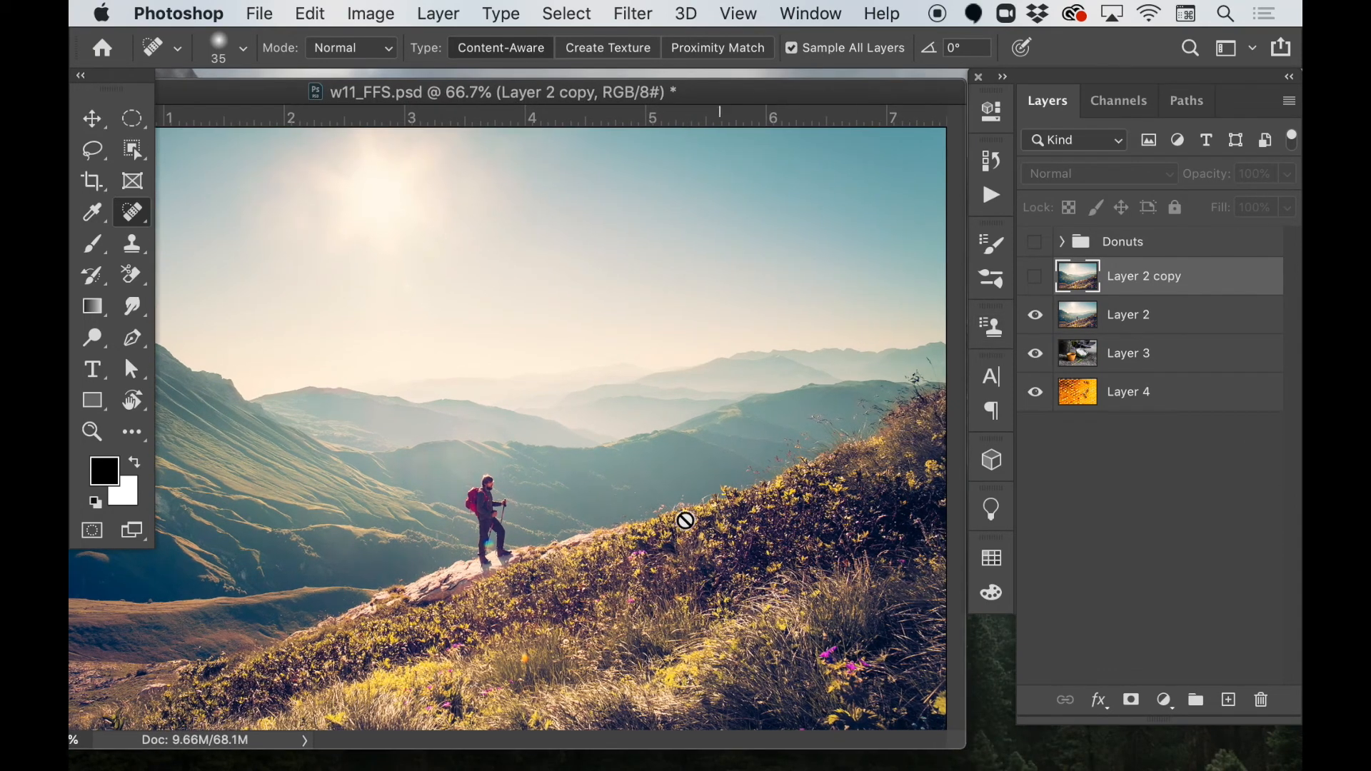
Add a new empty layer directly above Layer 2.
{"action": "left_click", "coordinate": [1126, 319]}
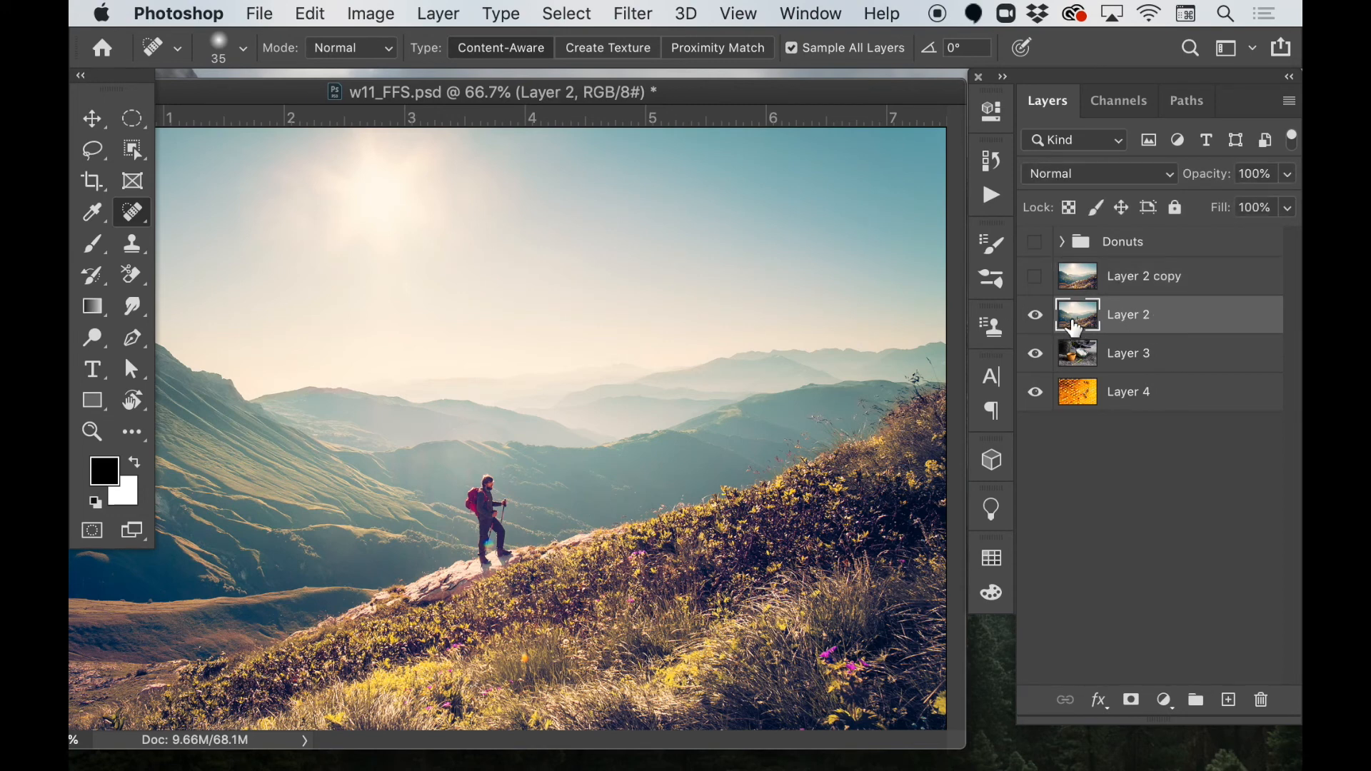
{"action": "left_click", "coordinate": [1037, 318]}
{"action": "left_click", "coordinate": [1036, 316]}
{"action": "left_click", "coordinate": [1229, 700]}
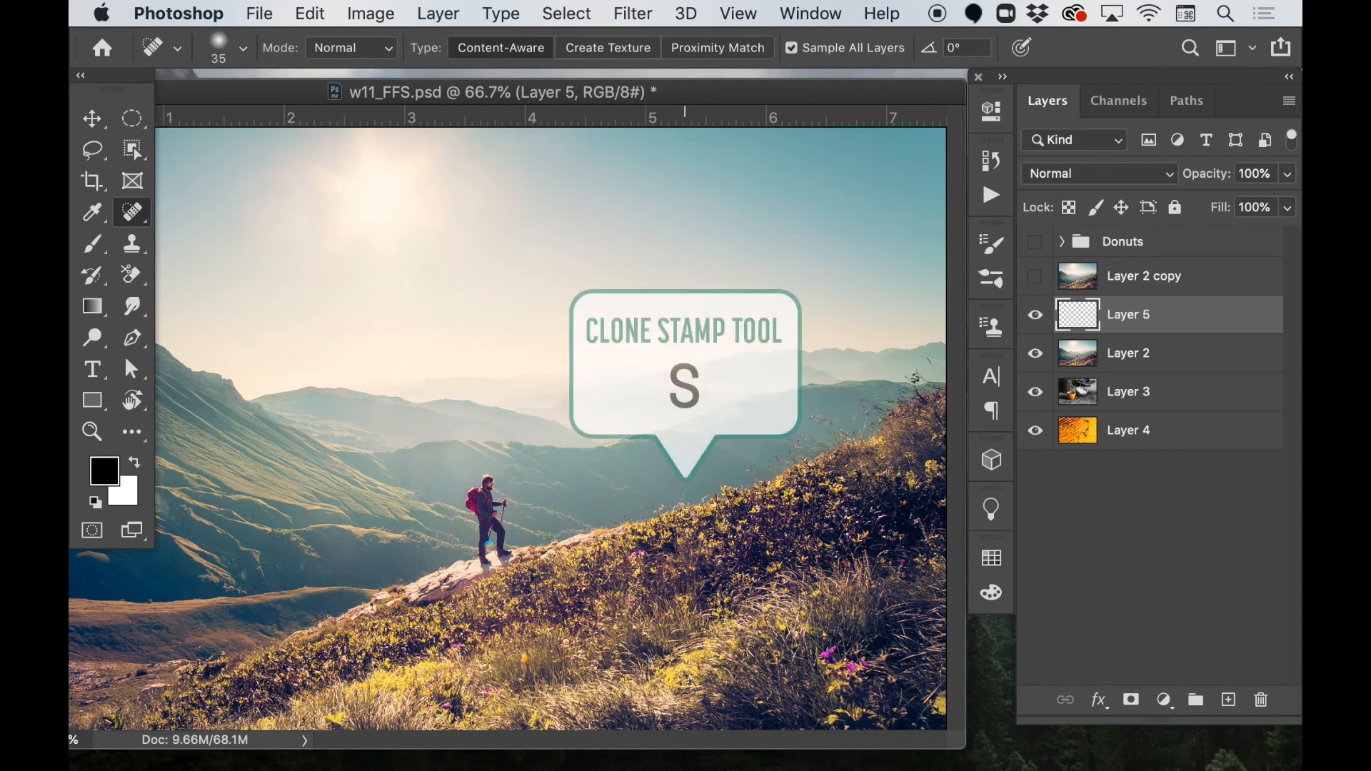
Clone the hiker from his feet up onto the ridge farther uphill with the Clone Stamp on Layer 5, and compare the layer hidden and shown.
{"action": "key", "text": "c"}
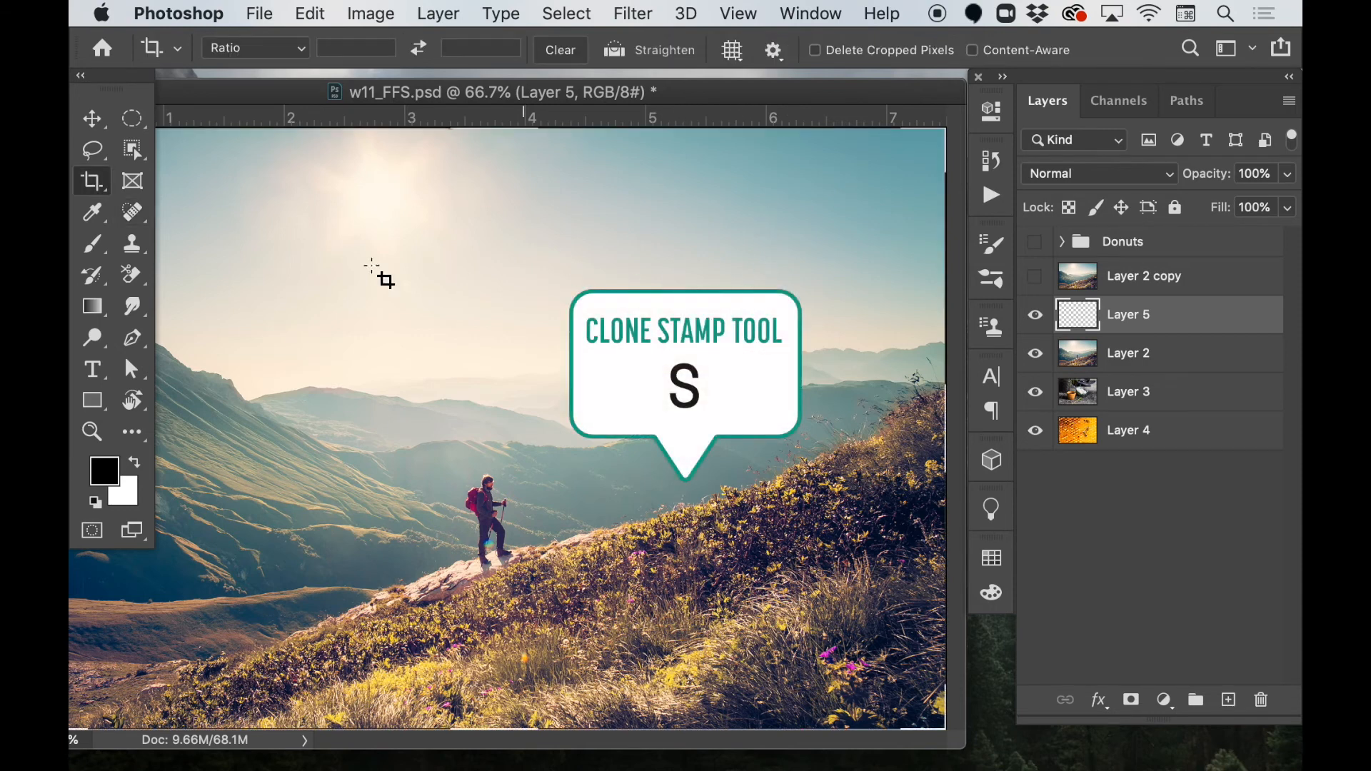
{"action": "key", "text": "s"}
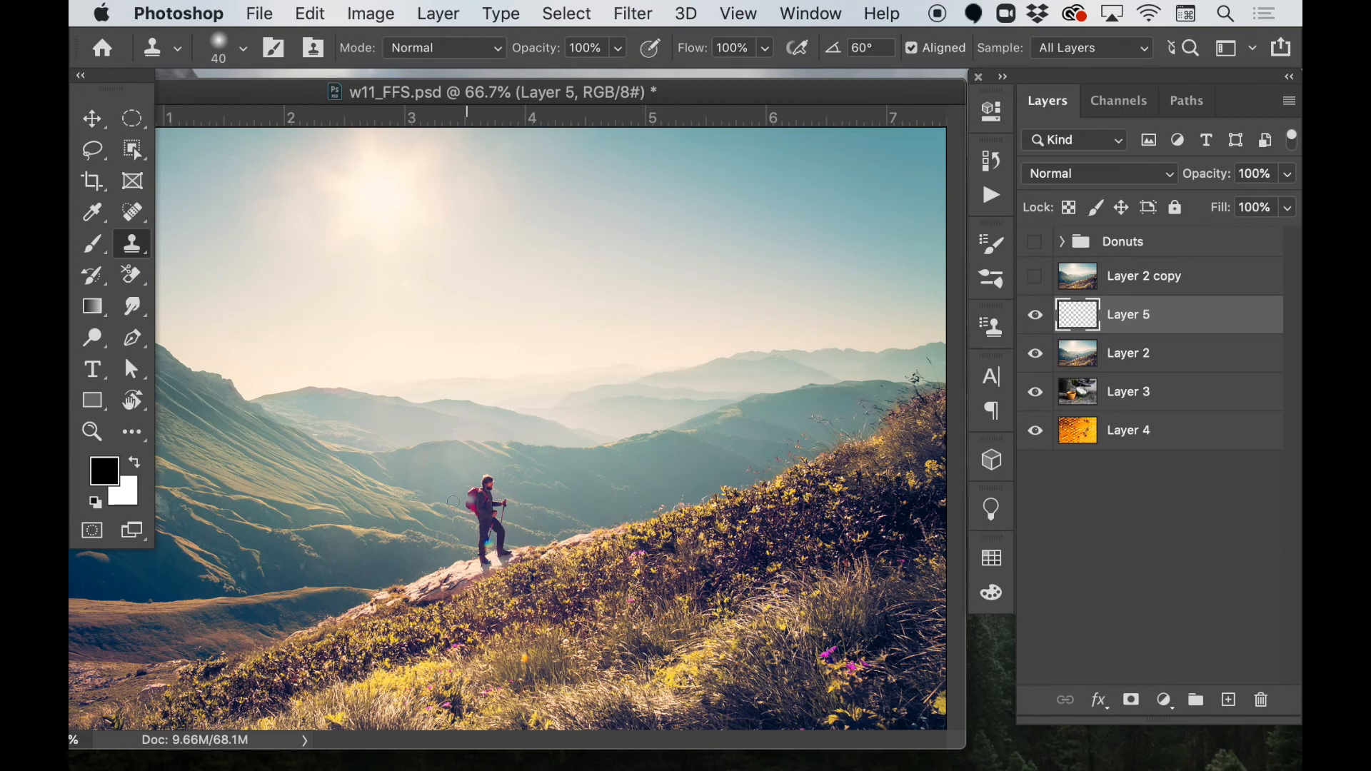
{"action": "left_click", "coordinate": [486, 564], "text": "alt"}
{"action": "left_click", "coordinate": [728, 485]}
{"action": "mouse_move", "coordinate": [737, 489]}
{"action": "left_mouse_down"}
{"action": "mouse_move", "coordinate": [722, 436]}
{"action": "mouse_move", "coordinate": [739, 408]}
{"action": "mouse_move", "coordinate": [742, 443]}
{"action": "mouse_move", "coordinate": [743, 424]}
{"action": "mouse_move", "coordinate": [763, 432]}
{"action": "mouse_move", "coordinate": [752, 480]}
{"action": "mouse_move", "coordinate": [729, 497]}
{"action": "mouse_move", "coordinate": [768, 477]}
{"action": "mouse_move", "coordinate": [724, 497]}
{"action": "left_mouse_up"}
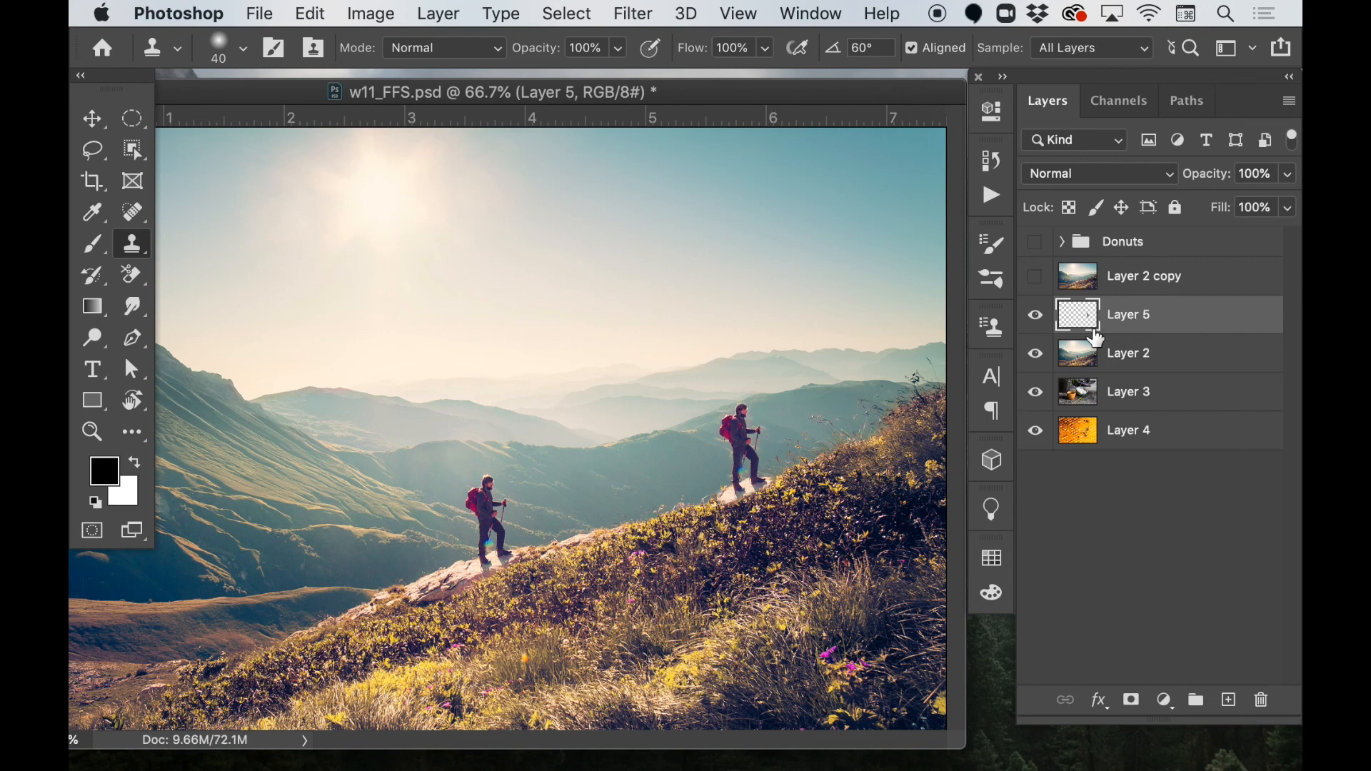
{"action": "left_click", "coordinate": [1039, 322]}
{"action": "left_click", "coordinate": [1037, 329]}
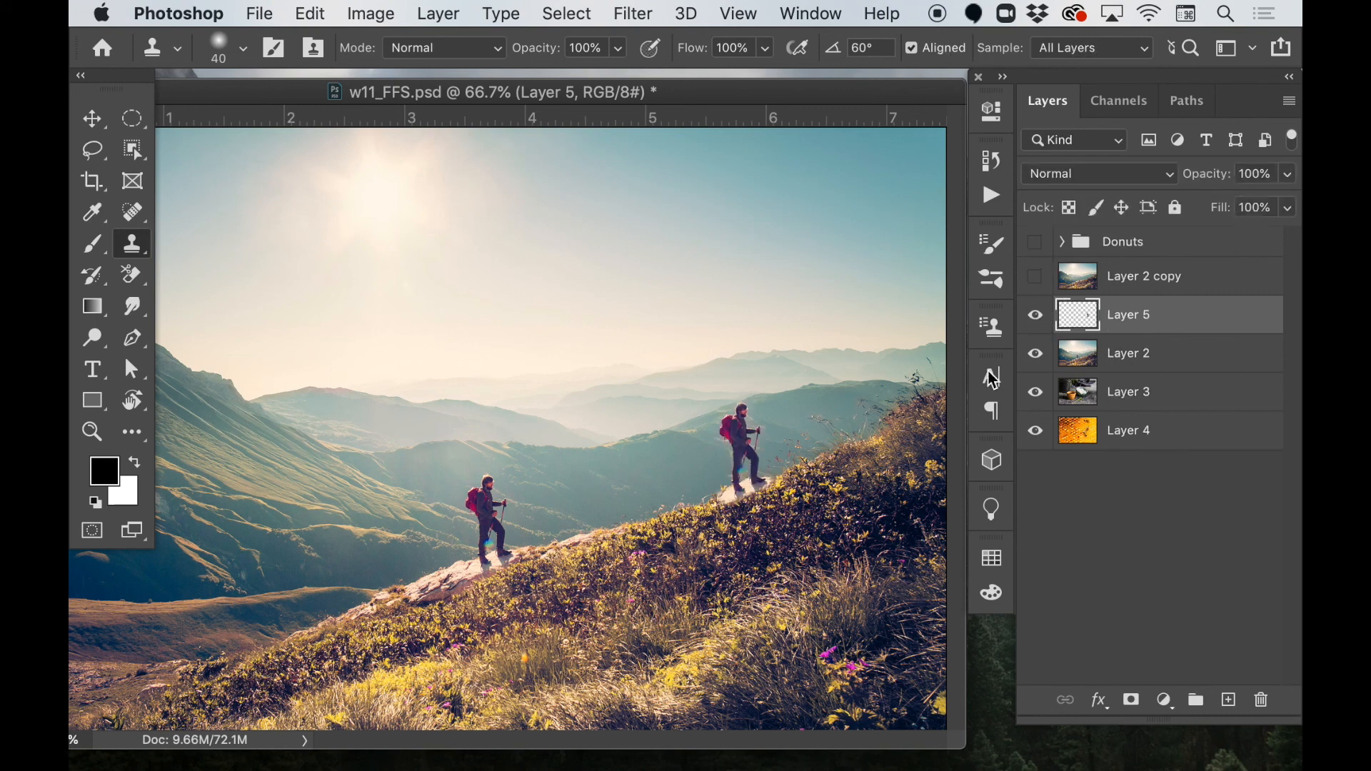